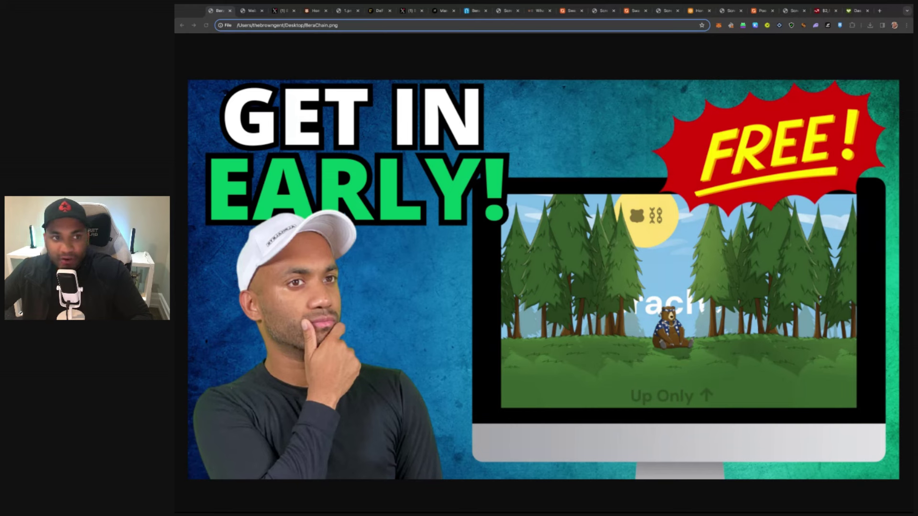
View the Web3 Secret Society image, then the X post with the Bitcoin chart targeting 38994.58
{"action": "left_click", "coordinate": [250, 11]}
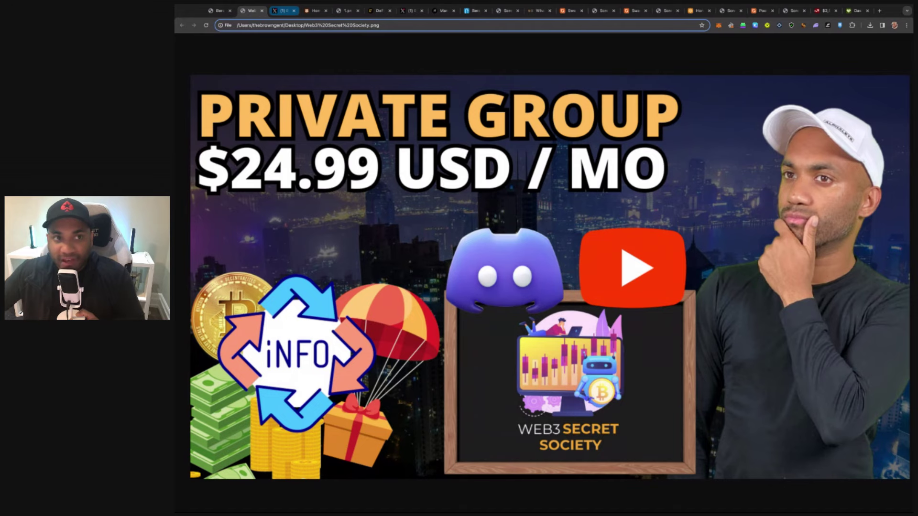
{"action": "left_click", "coordinate": [282, 10]}
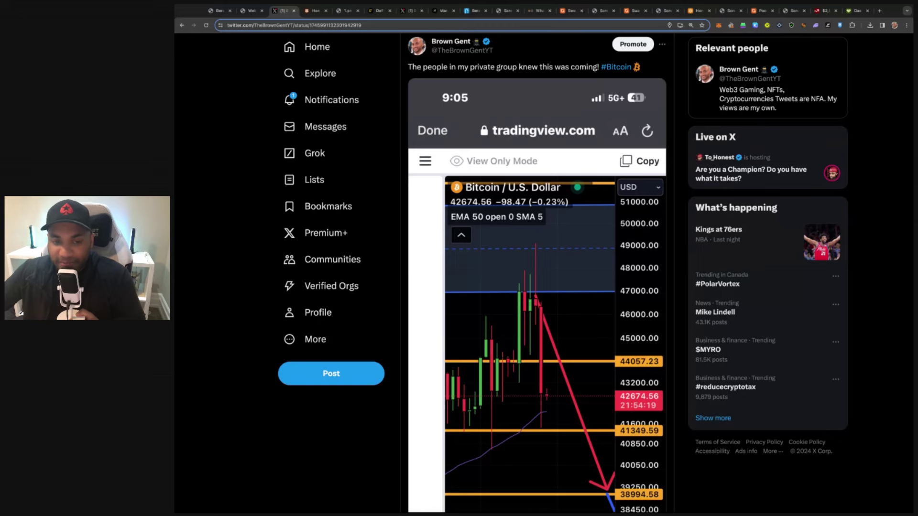
Skim the Bitcoin chart post, then switch to berachain.com with its 'Up Only' forest banner
{"action": "scroll", "coordinate": [354, 140], "scroll_direction": "down", "scroll_amount": 1}
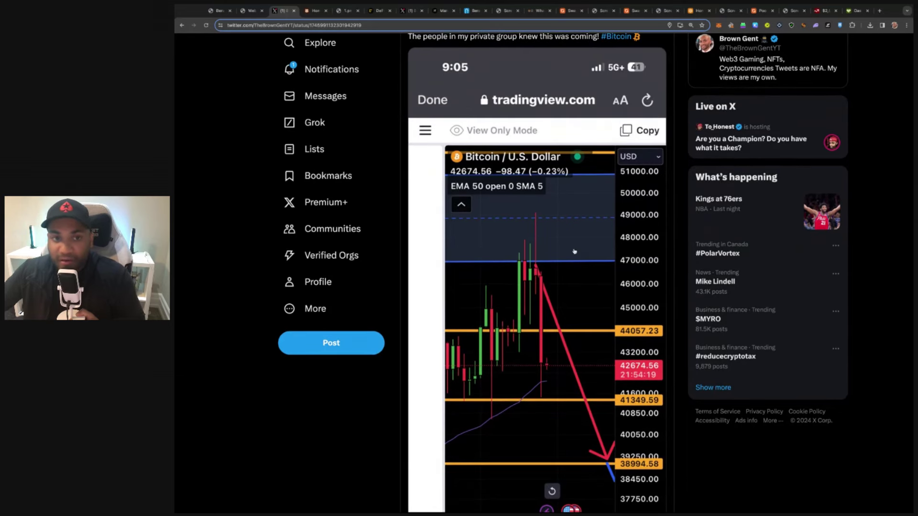
{"action": "scroll", "coordinate": [574, 252], "scroll_direction": "up", "scroll_amount": 1}
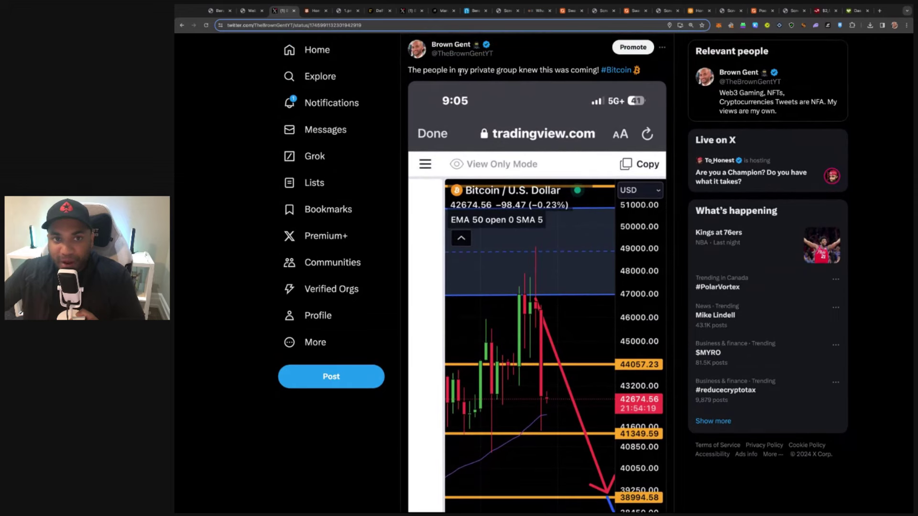
{"action": "left_click", "coordinate": [310, 12]}
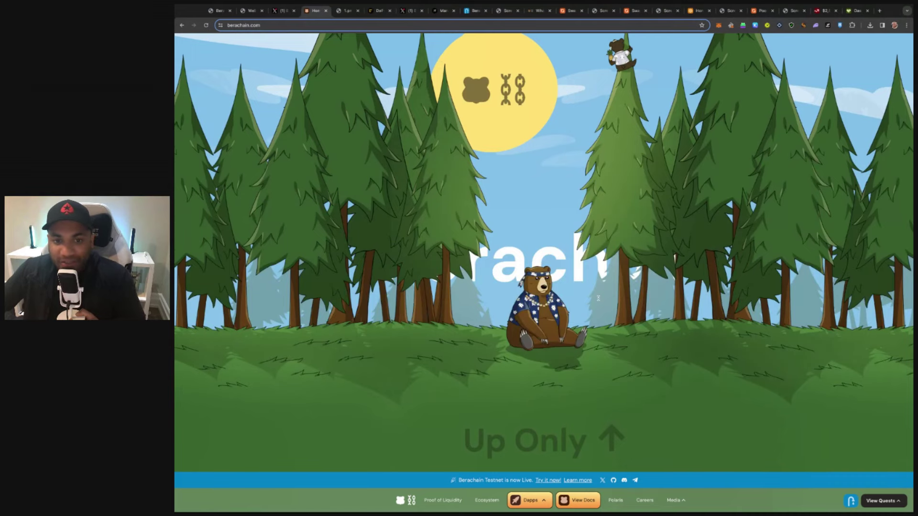
Scroll berachain.com past Proof of Liquidity to the Core Principles cards and investor logos
{"action": "scroll", "coordinate": [543, 254], "scroll_direction": "up", "scroll_amount": 10}
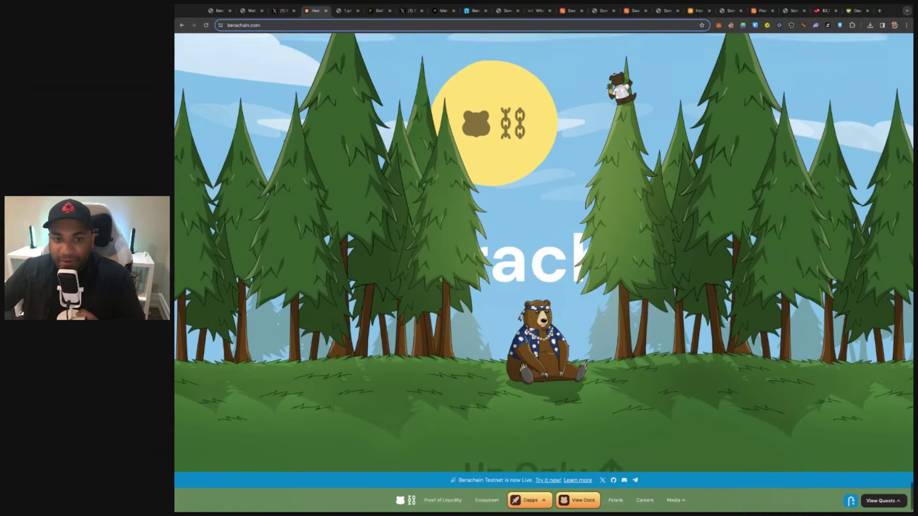
{"action": "scroll", "coordinate": [544, 253], "scroll_direction": "up", "scroll_amount": 5}
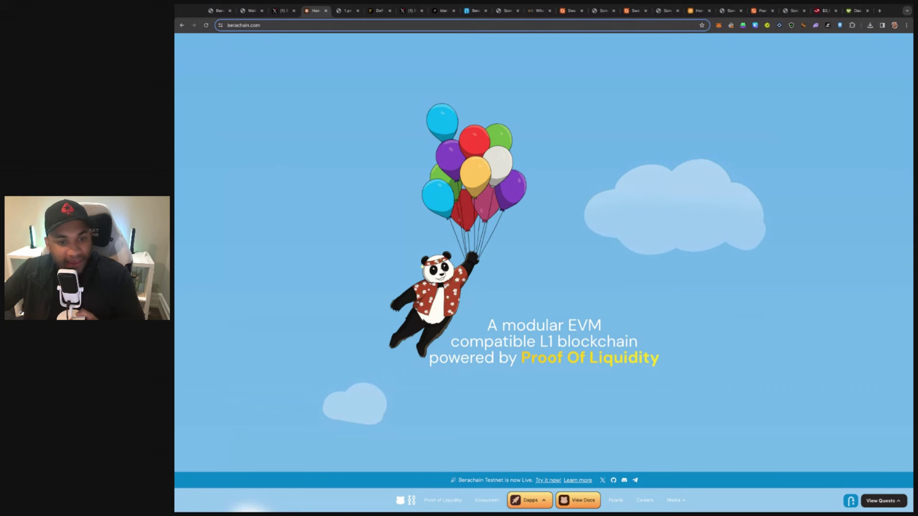
{"action": "scroll", "coordinate": [544, 253], "scroll_direction": "down", "scroll_amount": 5}
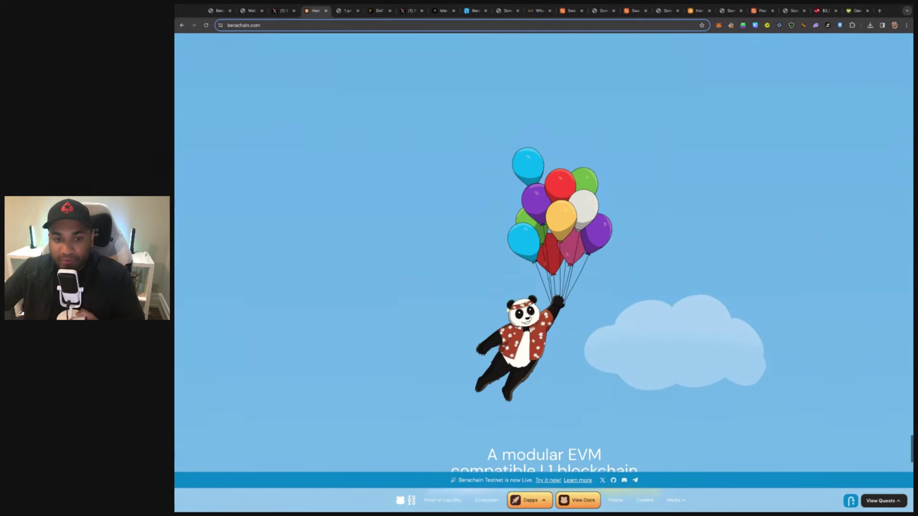
{"action": "scroll", "coordinate": [524, 296], "scroll_direction": "up", "scroll_amount": 2}
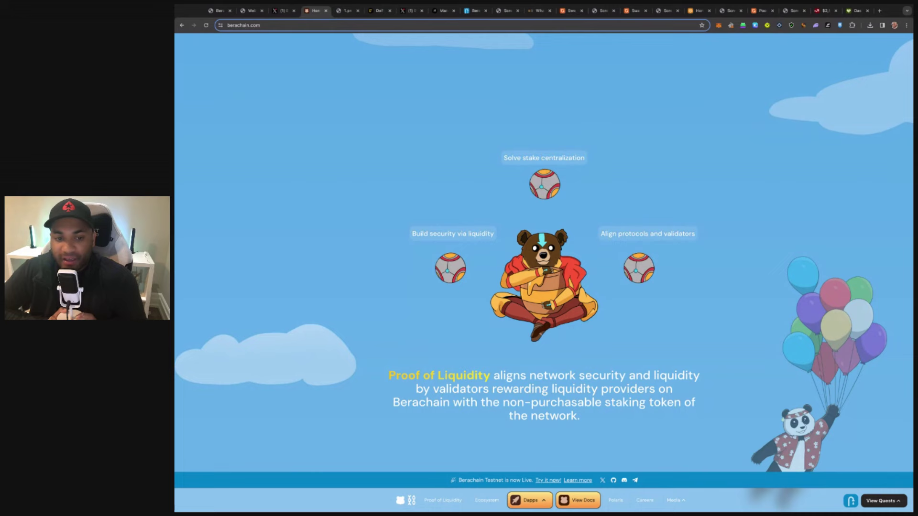
{"action": "scroll", "coordinate": [543, 254], "scroll_direction": "up", "scroll_amount": 5}
{"action": "scroll", "coordinate": [544, 253], "scroll_direction": "up", "scroll_amount": 6}
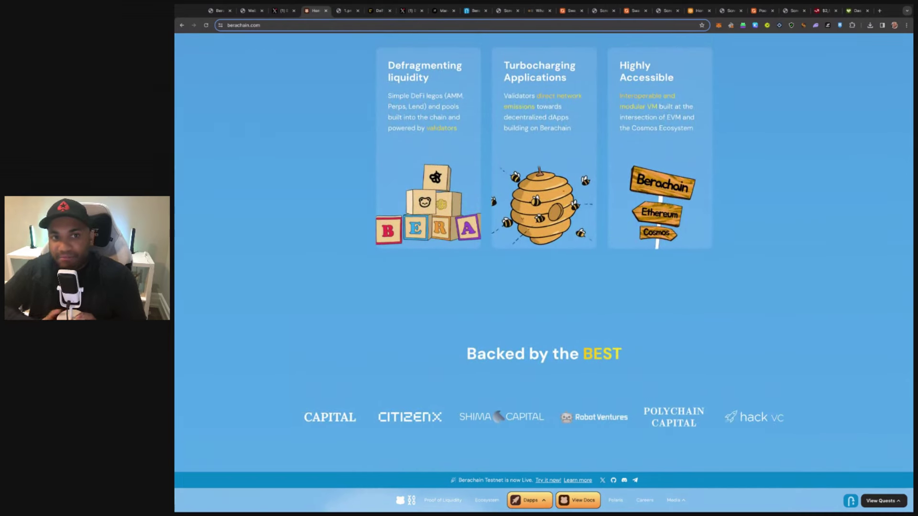
{"action": "scroll", "coordinate": [544, 253], "scroll_direction": "up", "scroll_amount": 1}
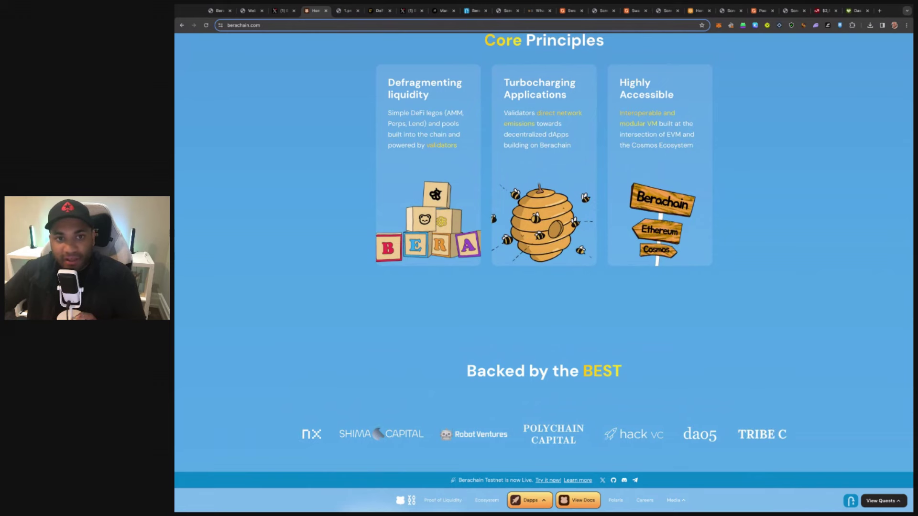
{"action": "scroll", "coordinate": [543, 254], "scroll_direction": "up", "scroll_amount": 1}
{"action": "scroll", "coordinate": [539, 285], "scroll_direction": "down", "scroll_amount": 1}
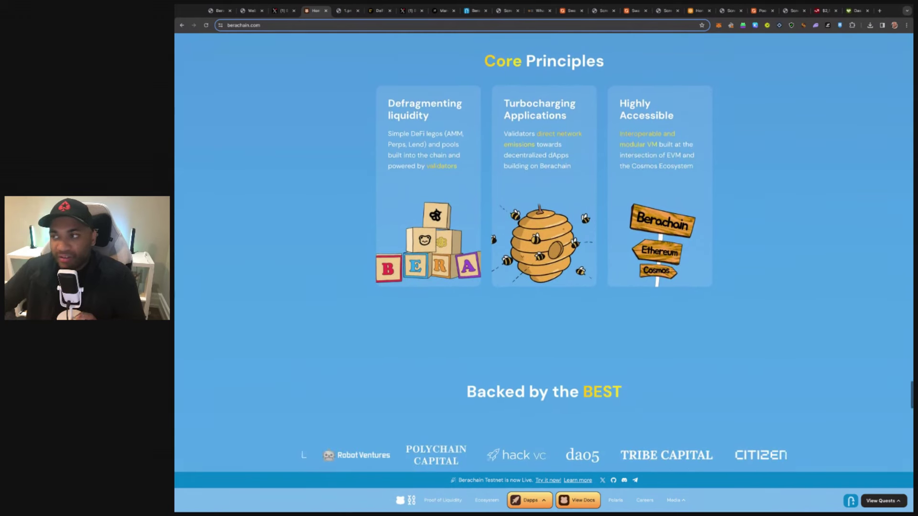
{"action": "scroll", "coordinate": [543, 254], "scroll_direction": "down", "scroll_amount": 1}
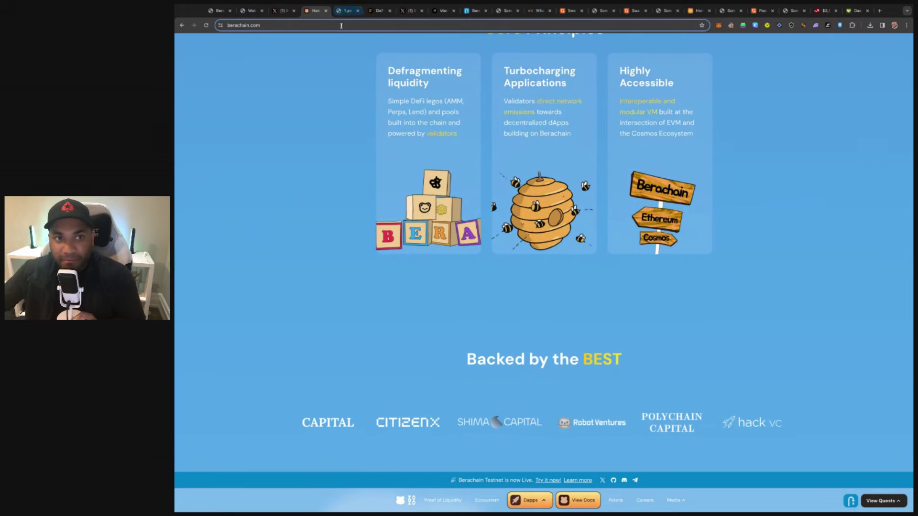
Show the 1.png slide: 10 mins to complete, free testnet, medium airdrop chance
{"action": "left_click", "coordinate": [345, 11]}
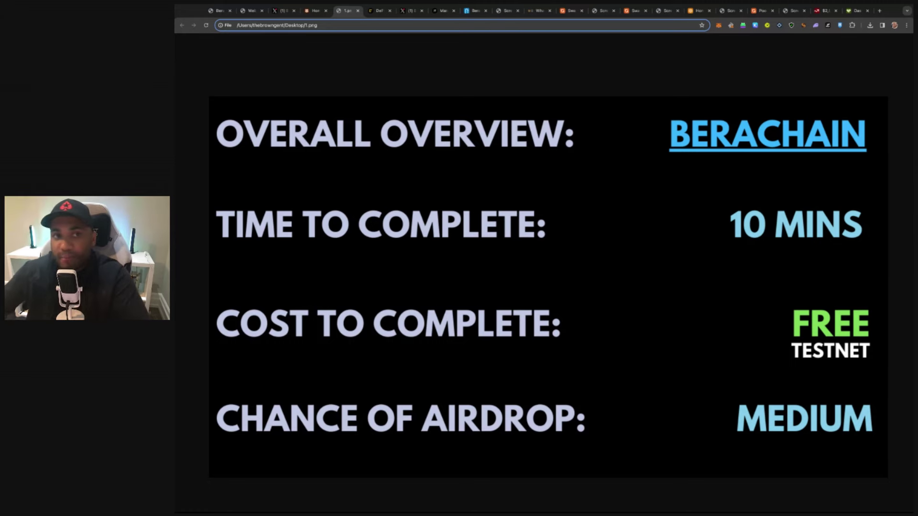
Show CoinDesk's article on Berachain's $42M Series A, led by Polychain Capital
{"action": "left_click", "coordinate": [376, 10]}
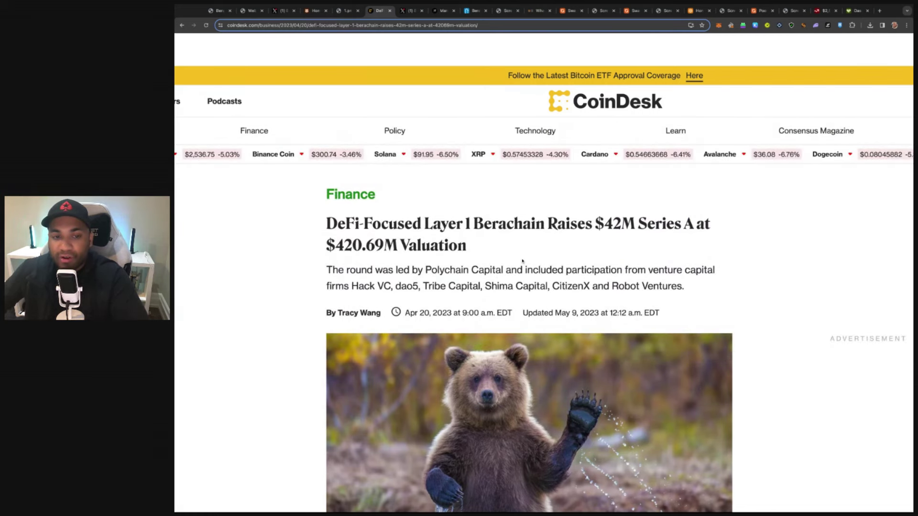
{"action": "scroll", "coordinate": [523, 260], "scroll_direction": "up", "scroll_amount": 3, "text": "ctrl"}
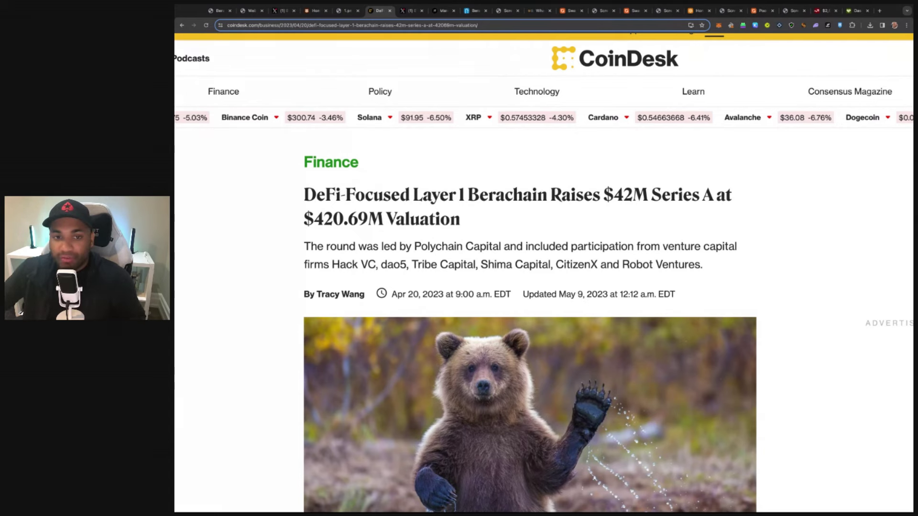
Show Berachain's 'Artio is live' testnet post and briefly highlight its announcement line
{"action": "left_click", "coordinate": [410, 10]}
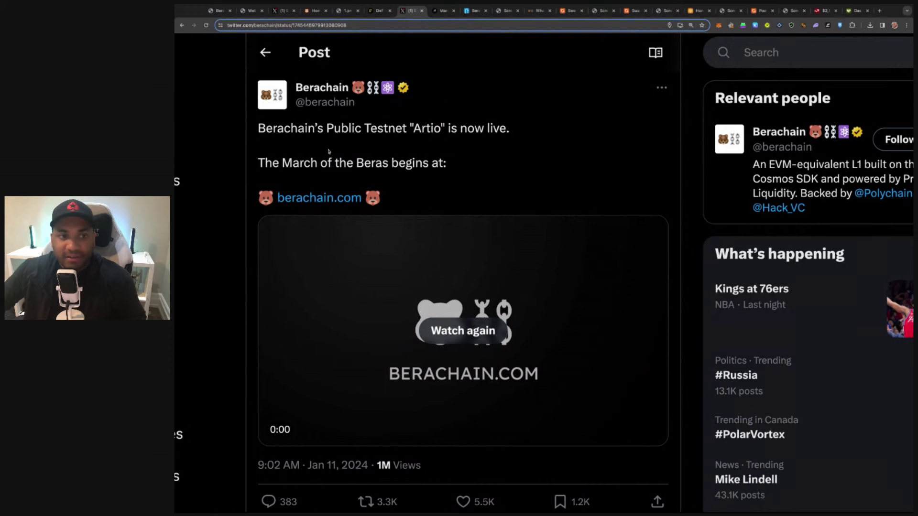
{"action": "left_click_drag", "start_coordinate": [304, 128], "coordinate": [467, 128]}
{"action": "left_click", "coordinate": [467, 129]}
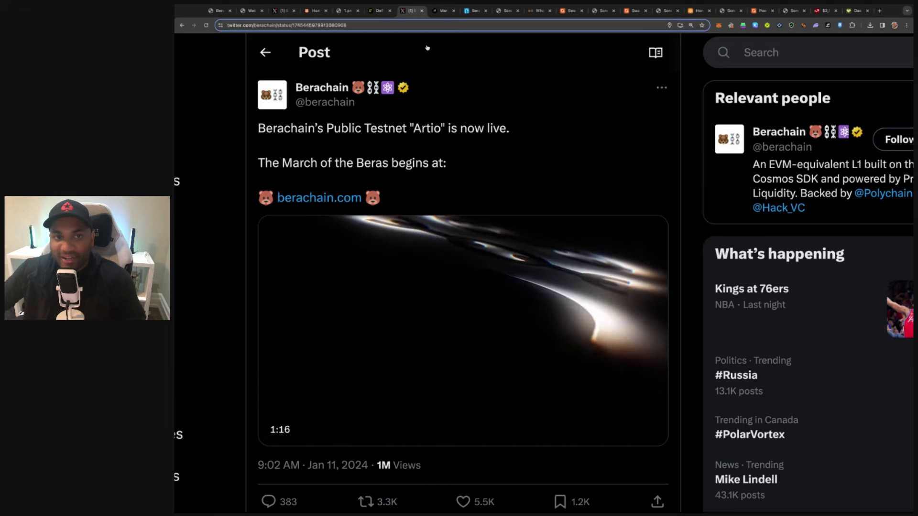
Claim the 55 onboarding points on March of the Beras and close the submitted-transaction notice
{"action": "left_click", "coordinate": [442, 10]}
{"action": "scroll", "coordinate": [451, 95], "scroll_direction": "up", "scroll_amount": 6}
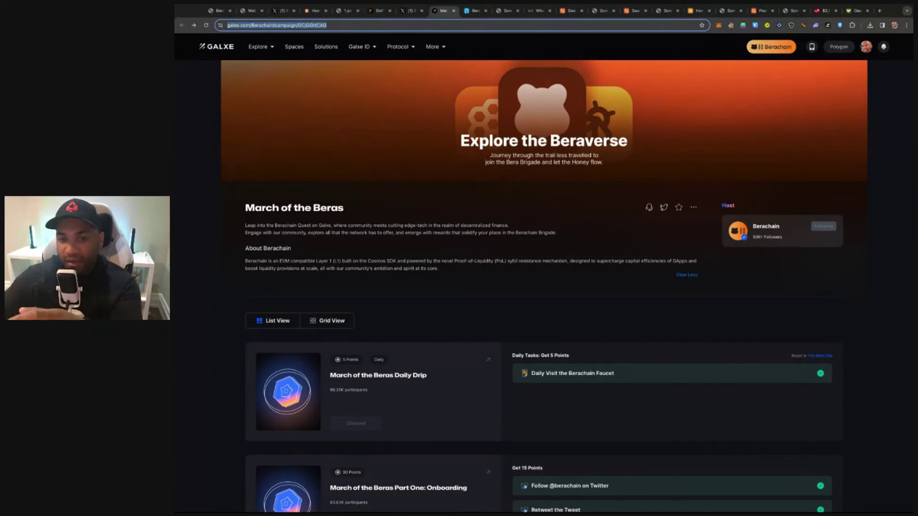
{"action": "scroll", "coordinate": [458, 117], "scroll_direction": "down", "scroll_amount": 3}
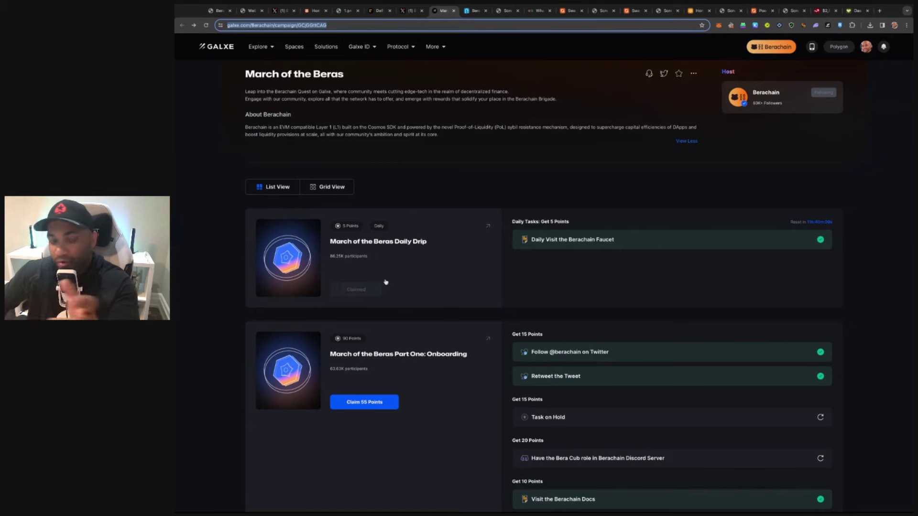
{"action": "left_click", "coordinate": [371, 401]}
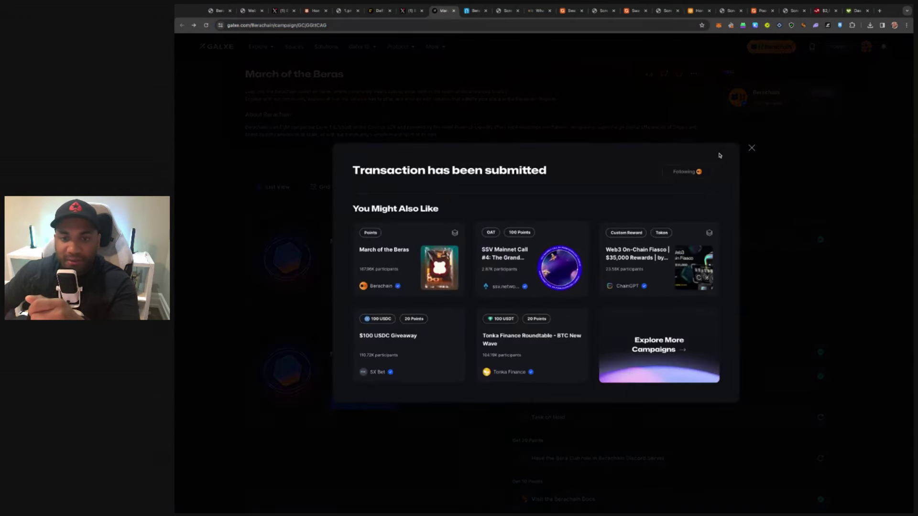
{"action": "left_click", "coordinate": [752, 148]}
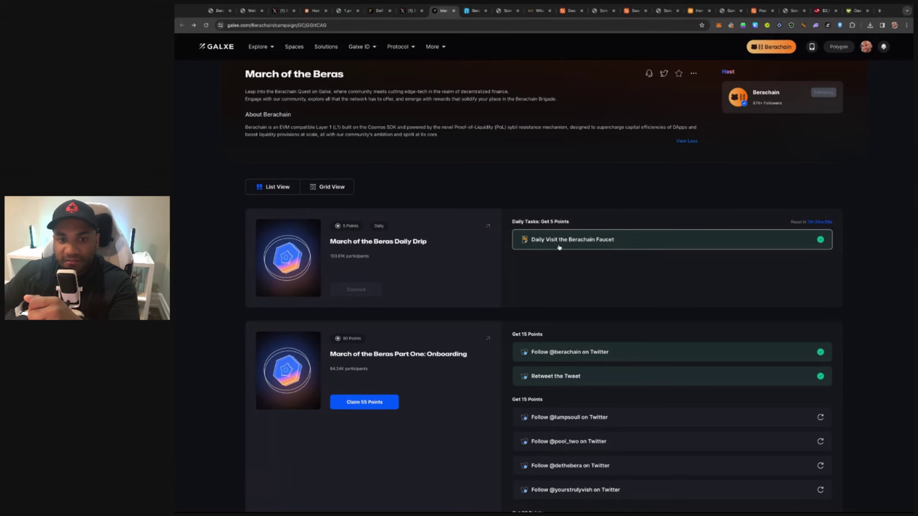
Check the Berachain Faucet page, then view the faucet page screenshot
{"action": "left_click", "coordinate": [475, 12]}
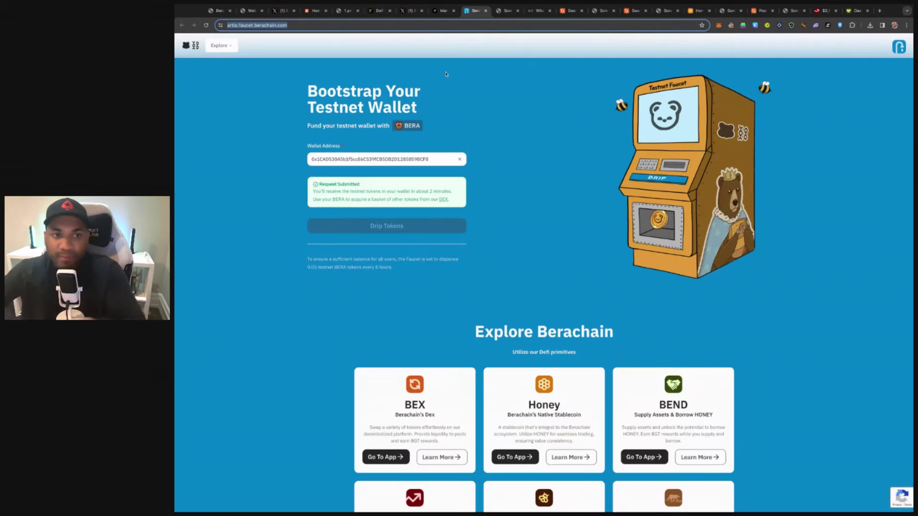
{"action": "scroll", "coordinate": [438, 91], "scroll_direction": "up", "scroll_amount": 3}
{"action": "scroll", "coordinate": [437, 90], "scroll_direction": "left", "scroll_amount": 2}
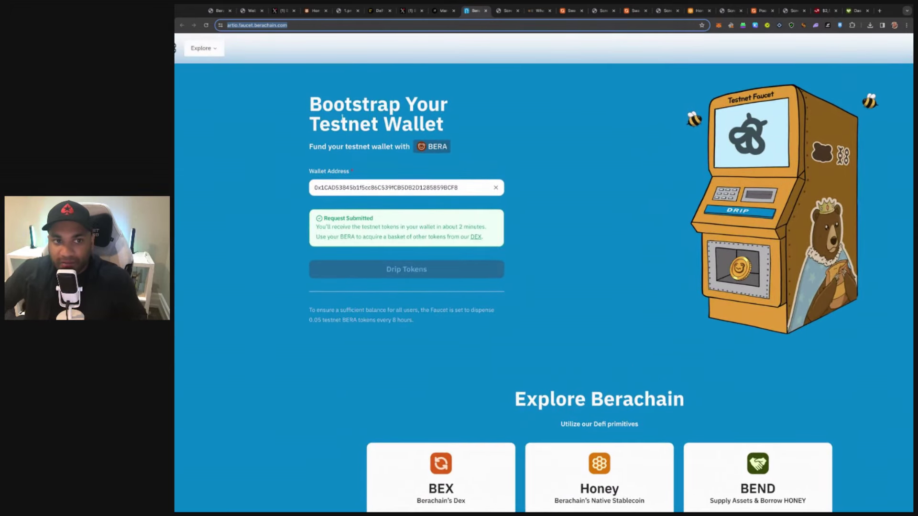
{"action": "left_click", "coordinate": [383, 113]}
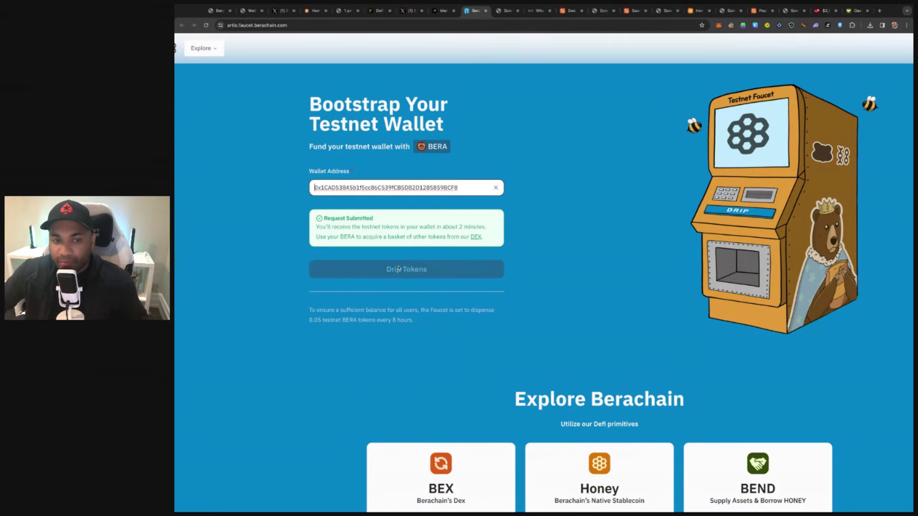
{"action": "left_click", "coordinate": [504, 12]}
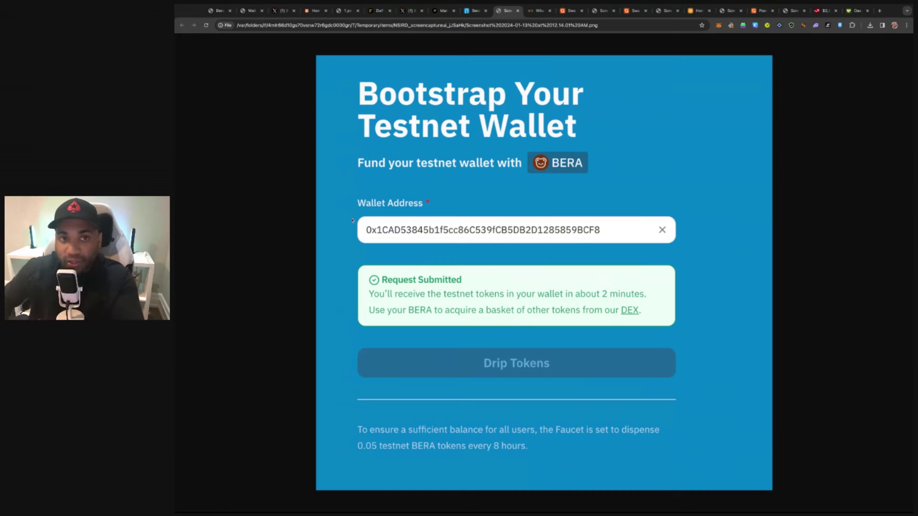
Back on the faucet, highlight the 0.05 testnet BERA every 8 hours limit
{"action": "left_click", "coordinate": [474, 10]}
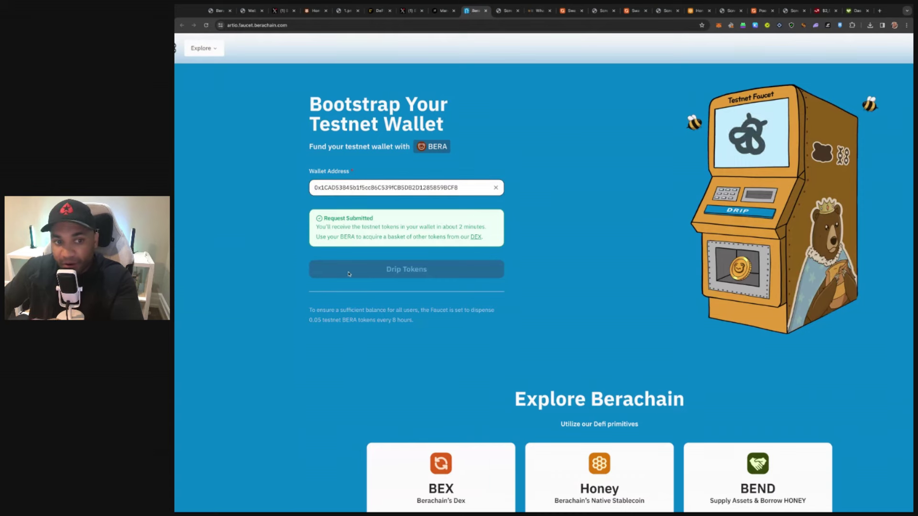
{"action": "scroll", "coordinate": [341, 311], "scroll_direction": "up", "scroll_amount": 3, "text": "ctrl"}
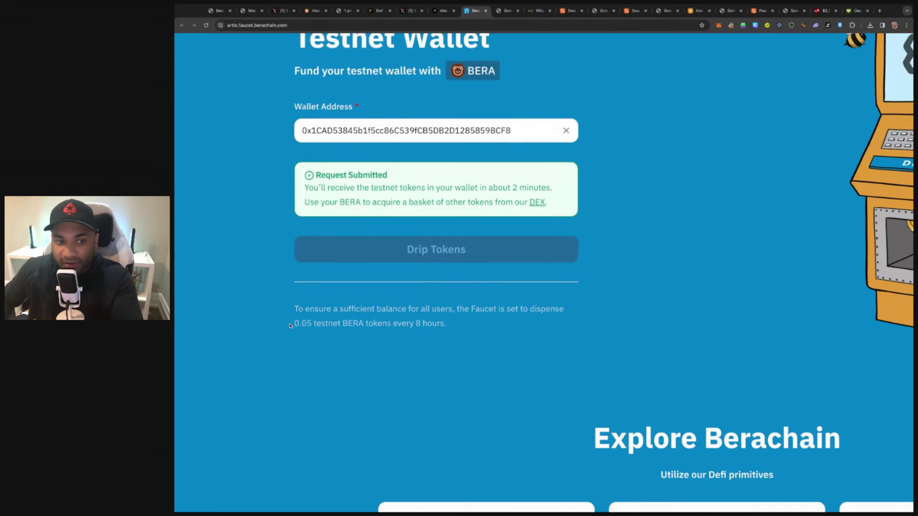
{"action": "mouse_move", "coordinate": [447, 324]}
{"action": "left_mouse_down"}
{"action": "mouse_move", "coordinate": [290, 325]}
{"action": "mouse_move", "coordinate": [446, 324]}
{"action": "left_mouse_up"}
{"action": "scroll", "coordinate": [479, 334], "scroll_direction": "down", "scroll_amount": 3, "text": "ctrl"}
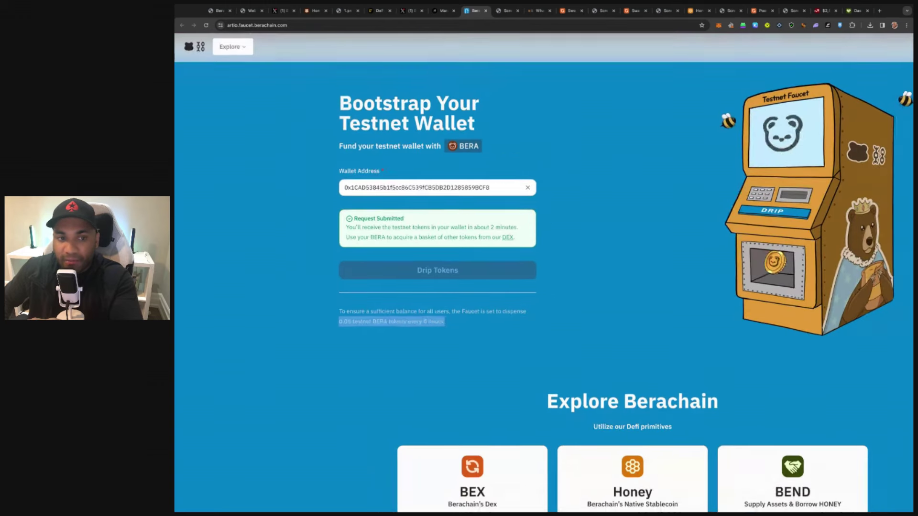
{"action": "left_click", "coordinate": [479, 334]}
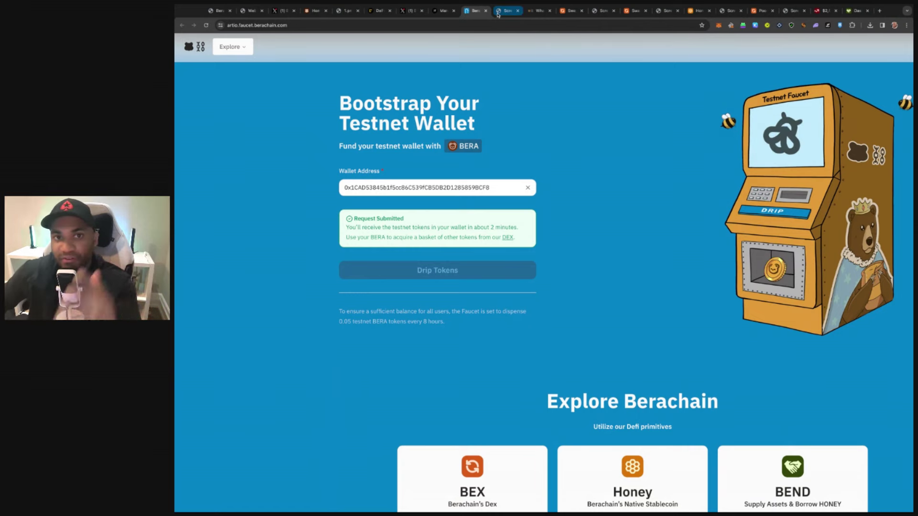
Show the Berachain Docs 'What is Berachain?' page on EVM-compatible versus EVM-equivalent chains
{"action": "left_click", "coordinate": [536, 11]}
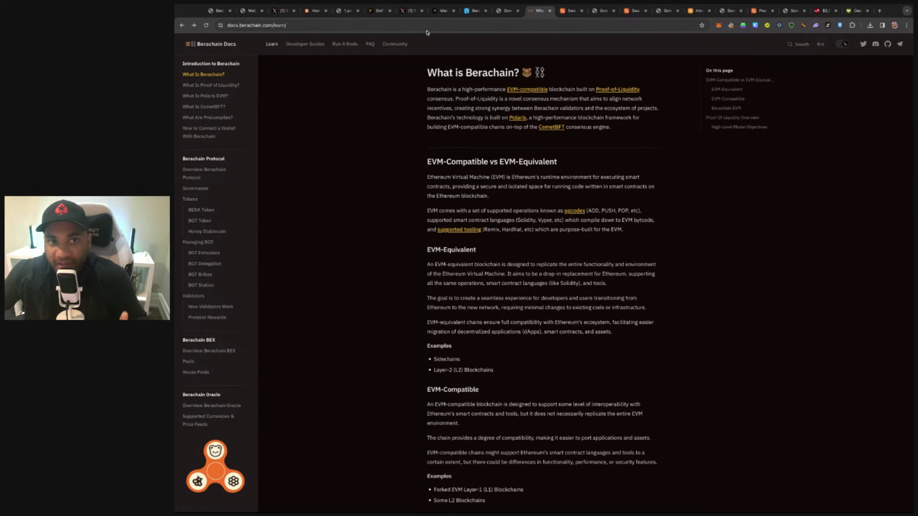
Scroll through the Galxe onboarding task list, then return to the submitted faucet request
{"action": "left_click", "coordinate": [444, 14]}
{"action": "scroll", "coordinate": [526, 235], "scroll_direction": "down", "scroll_amount": 2}
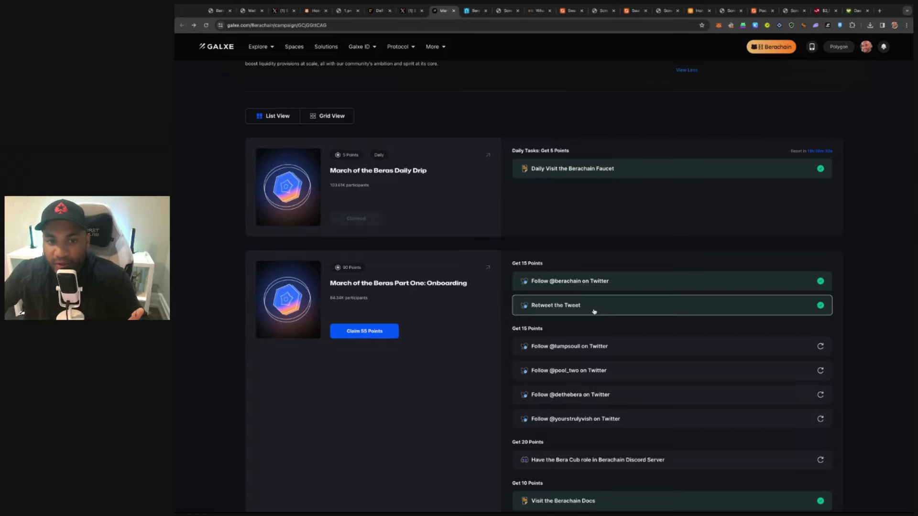
{"action": "scroll", "coordinate": [584, 309], "scroll_direction": "up", "scroll_amount": 5}
{"action": "scroll", "coordinate": [584, 310], "scroll_direction": "right", "scroll_amount": 3}
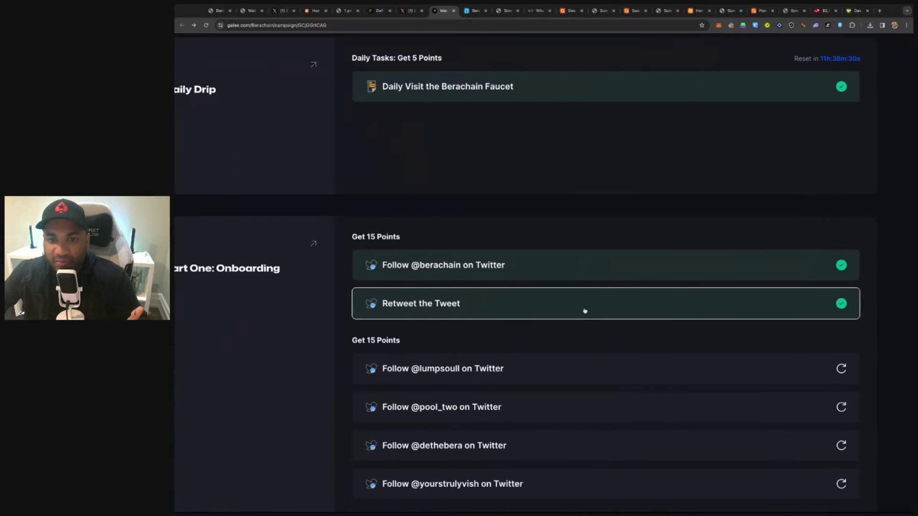
{"action": "scroll", "coordinate": [541, 296], "scroll_direction": "down", "scroll_amount": 3}
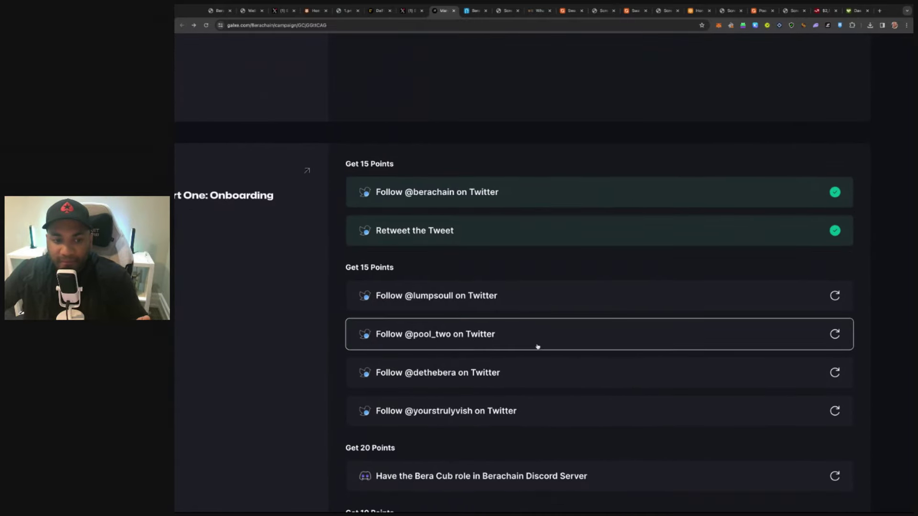
{"action": "scroll", "coordinate": [535, 347], "scroll_direction": "down", "scroll_amount": 3}
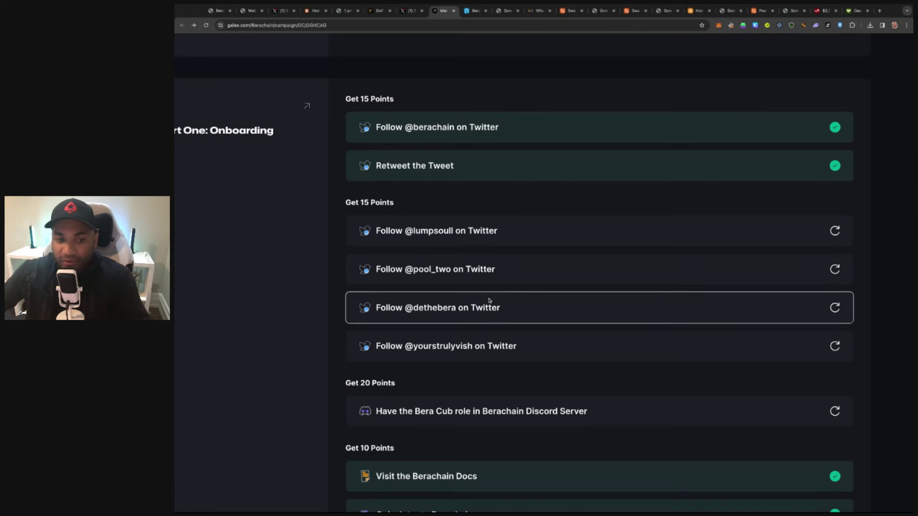
{"action": "scroll", "coordinate": [487, 303], "scroll_direction": "down", "scroll_amount": 1}
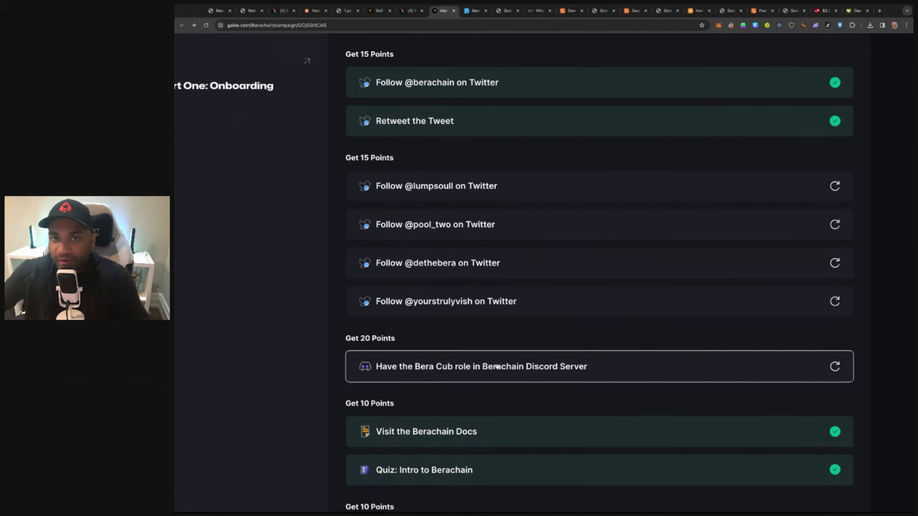
{"action": "left_click", "coordinate": [473, 10]}
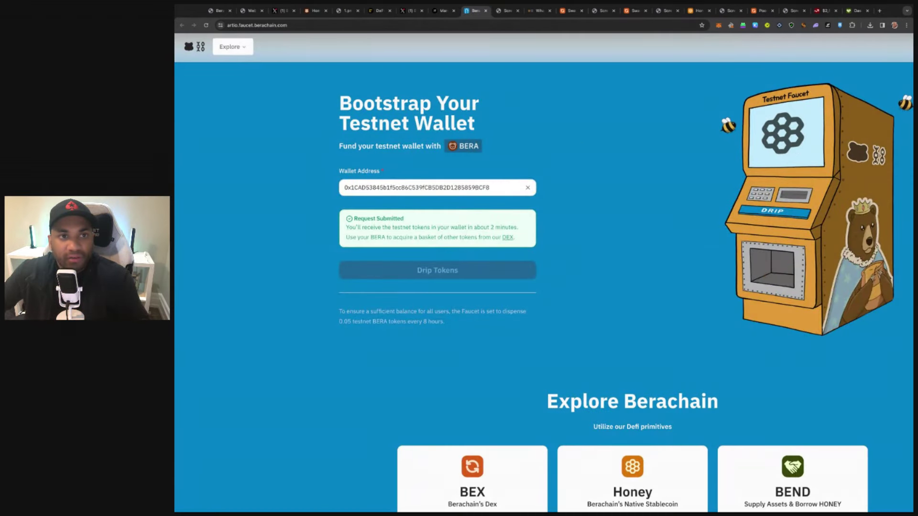
Bring up the berachain.com home page and scroll to its 'Berachain Testnet is now Live' banner
{"action": "left_click", "coordinate": [312, 10]}
{"action": "scroll", "coordinate": [577, 301], "scroll_direction": "up", "scroll_amount": 10}
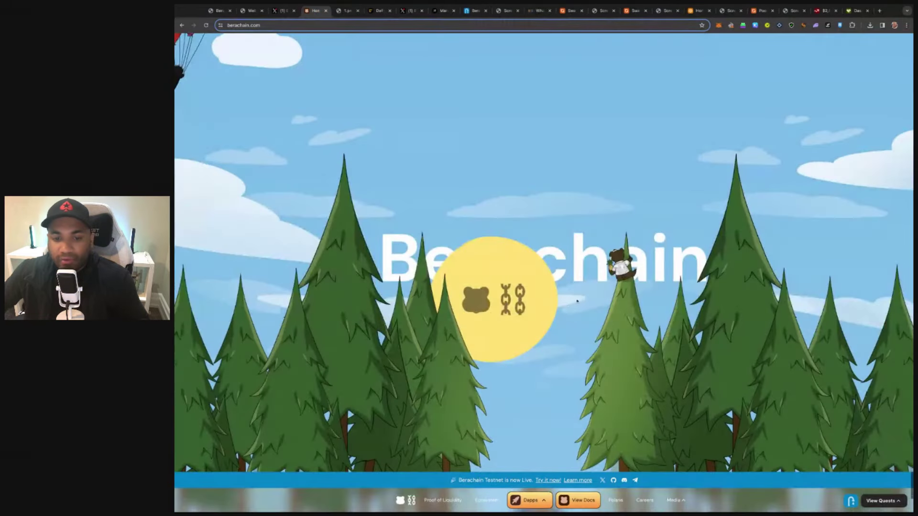
{"action": "scroll", "coordinate": [577, 301], "scroll_direction": "down", "scroll_amount": 5}
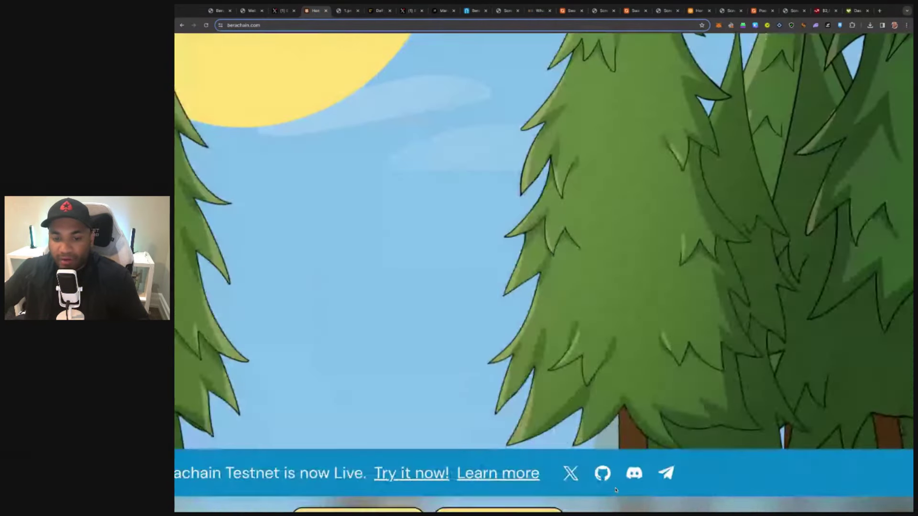
{"action": "scroll", "coordinate": [616, 490], "scroll_direction": "down", "scroll_amount": 2}
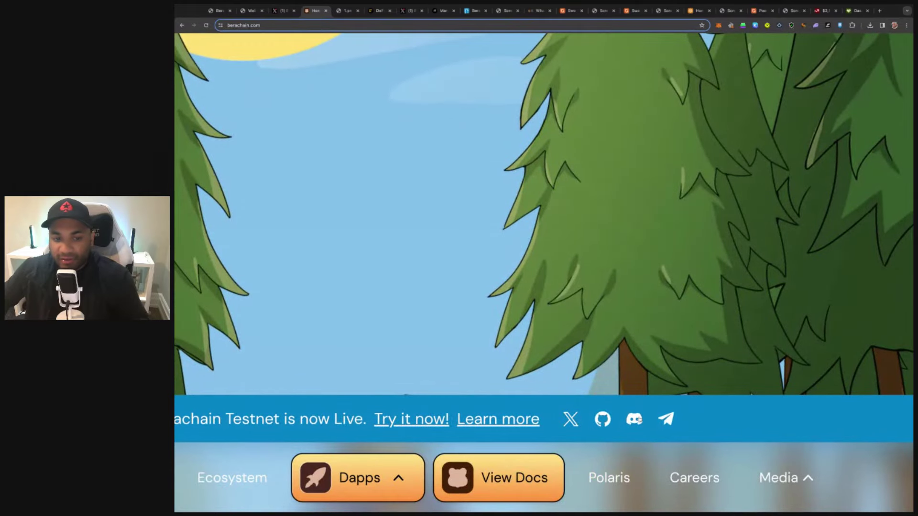
{"action": "scroll", "coordinate": [651, 418], "scroll_direction": "up", "scroll_amount": 2}
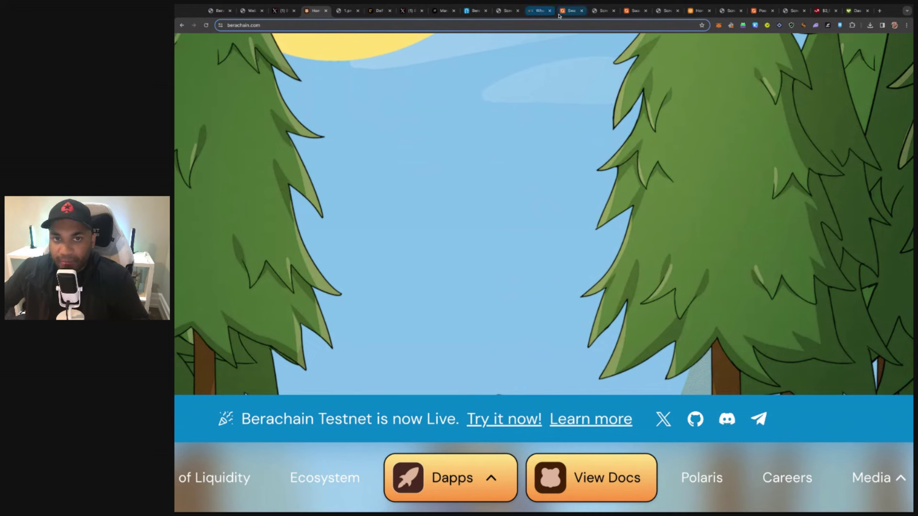
Return to the Galxe March of the Beras tab and scroll to the checked Drip $BERA and Swap tasks
{"action": "left_click", "coordinate": [438, 15]}
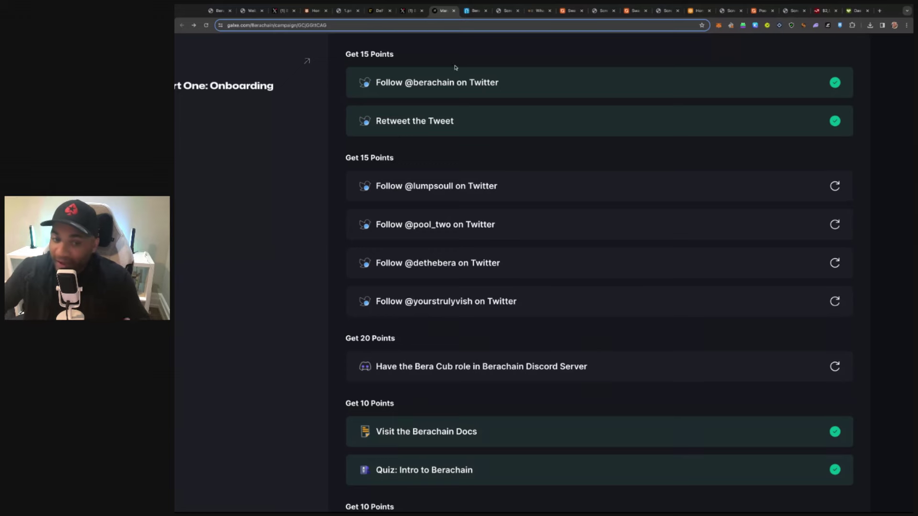
{"action": "scroll", "coordinate": [576, 363], "scroll_direction": "down", "scroll_amount": 2}
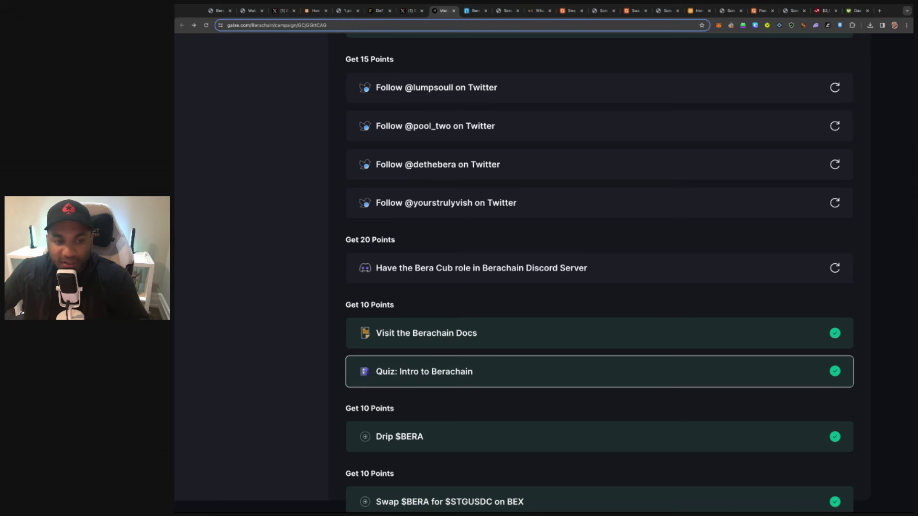
Open the Intro to Berachain quiz and page back to its first question
{"action": "left_click", "coordinate": [424, 371]}
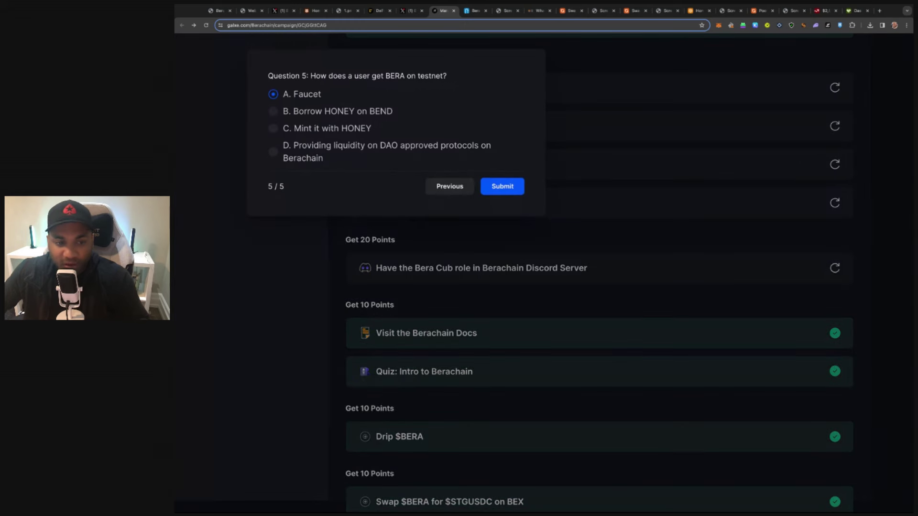
{"action": "left_click", "coordinate": [440, 189]}
{"action": "left_click", "coordinate": [444, 185]}
{"action": "left_click", "coordinate": [444, 184]}
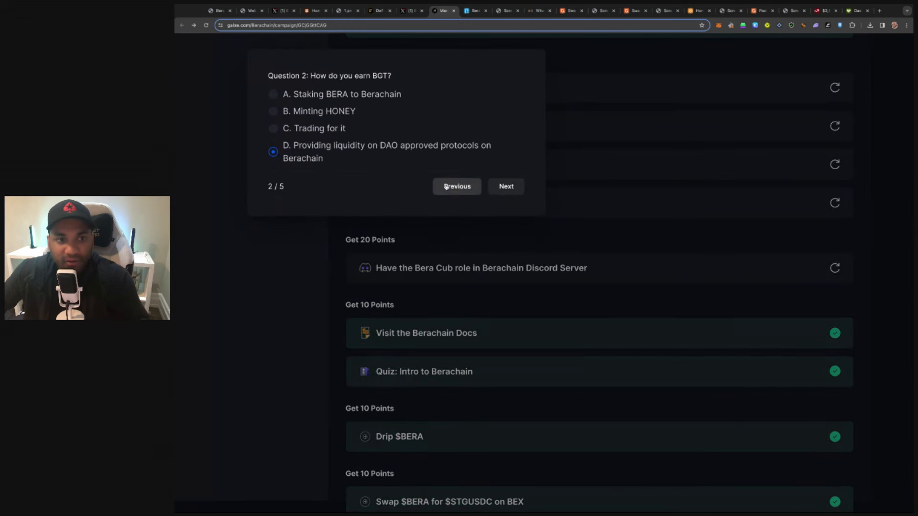
{"action": "left_click", "coordinate": [444, 185]}
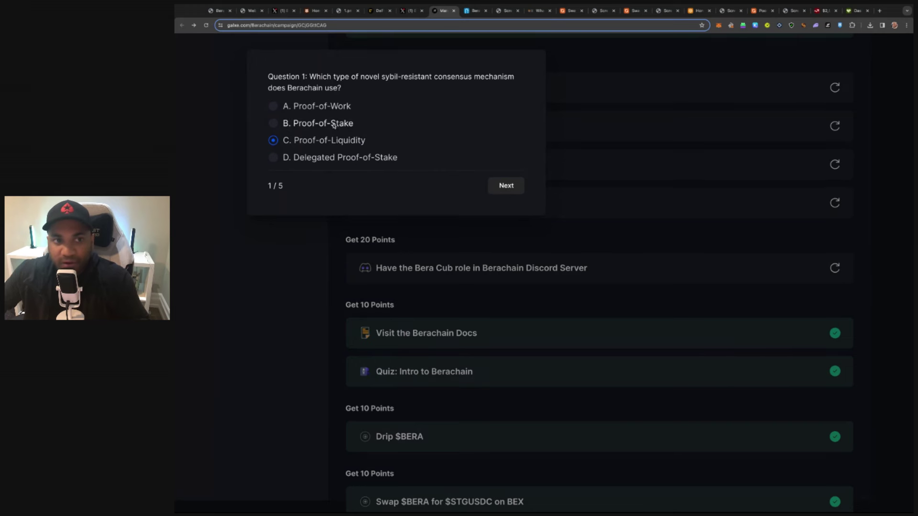
Step through questions 2 to 5 with the saved answers and submit the quiz
{"action": "left_click", "coordinate": [507, 186]}
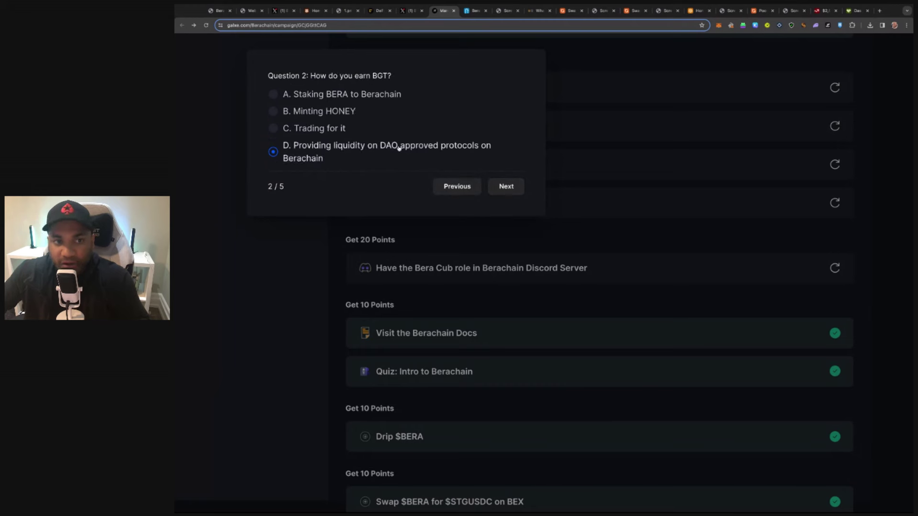
{"action": "left_click", "coordinate": [506, 187]}
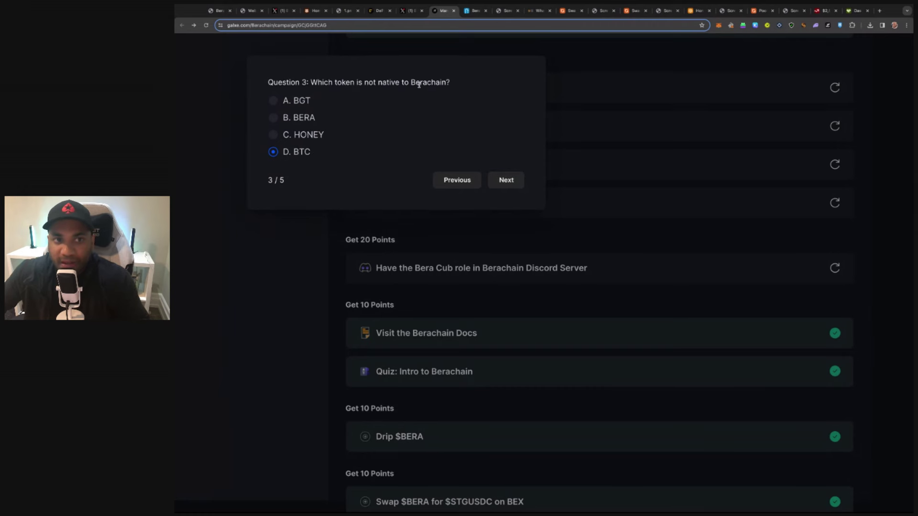
{"action": "left_click", "coordinate": [513, 181]}
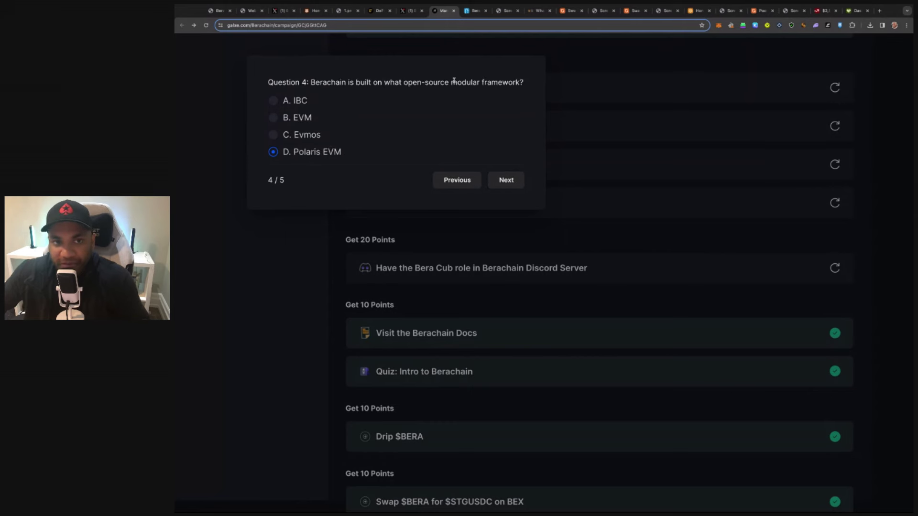
{"action": "left_click", "coordinate": [507, 180]}
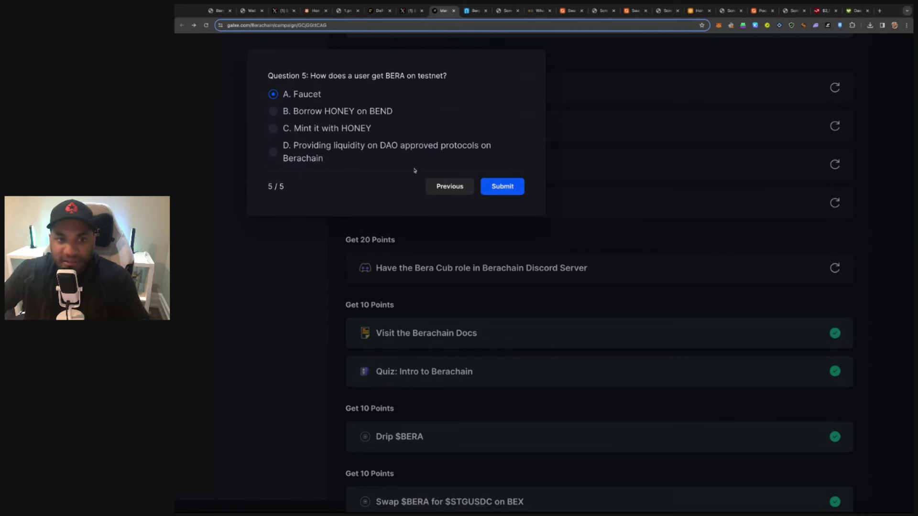
{"action": "left_click", "coordinate": [486, 186]}
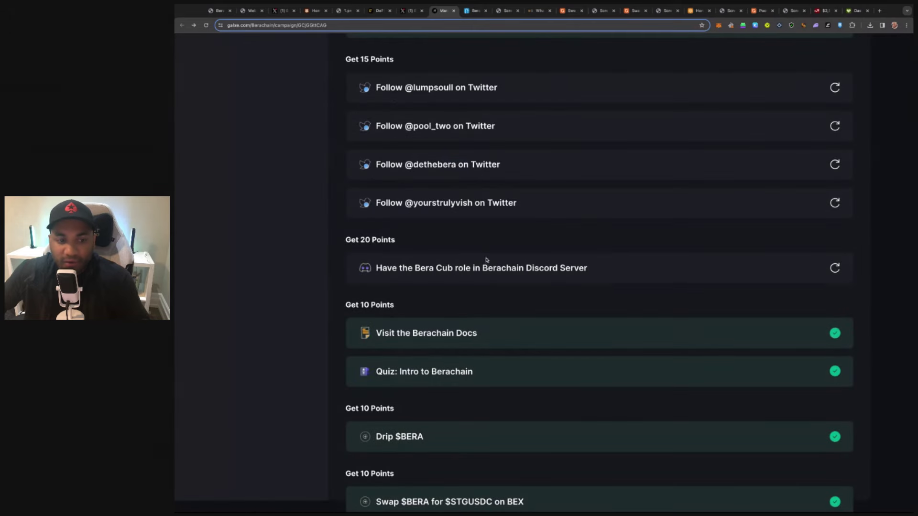
Confirm Drip $BERA is checked against the faucet request, then switch to the BEX swap page
{"action": "scroll", "coordinate": [401, 311], "scroll_direction": "down", "scroll_amount": 2}
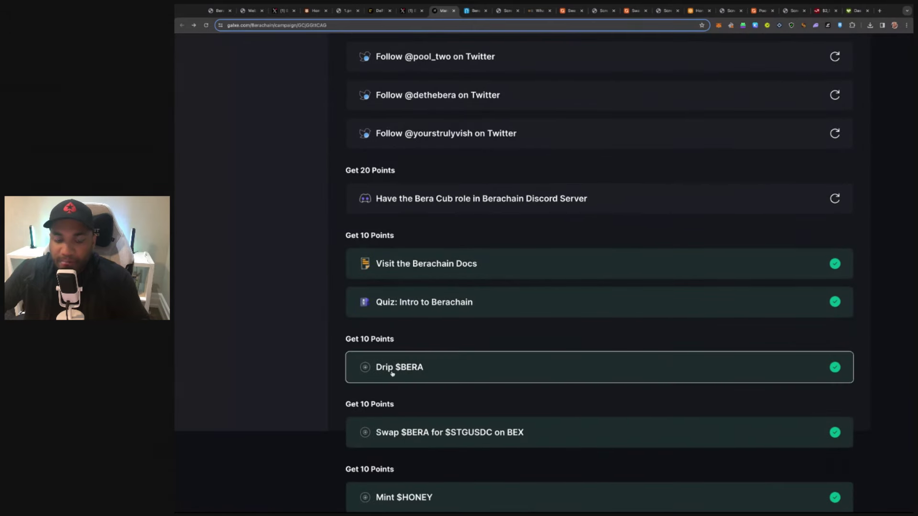
{"action": "left_click", "coordinate": [474, 10]}
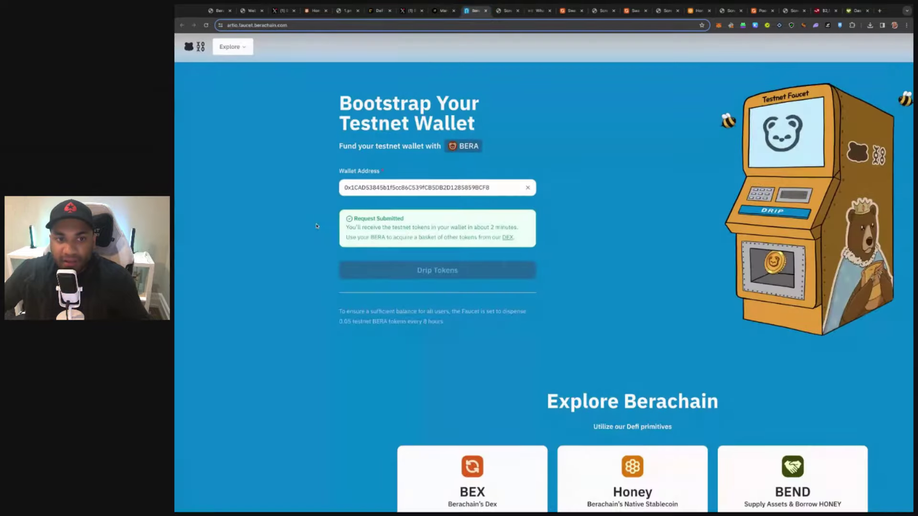
{"action": "left_click", "coordinate": [450, 6]}
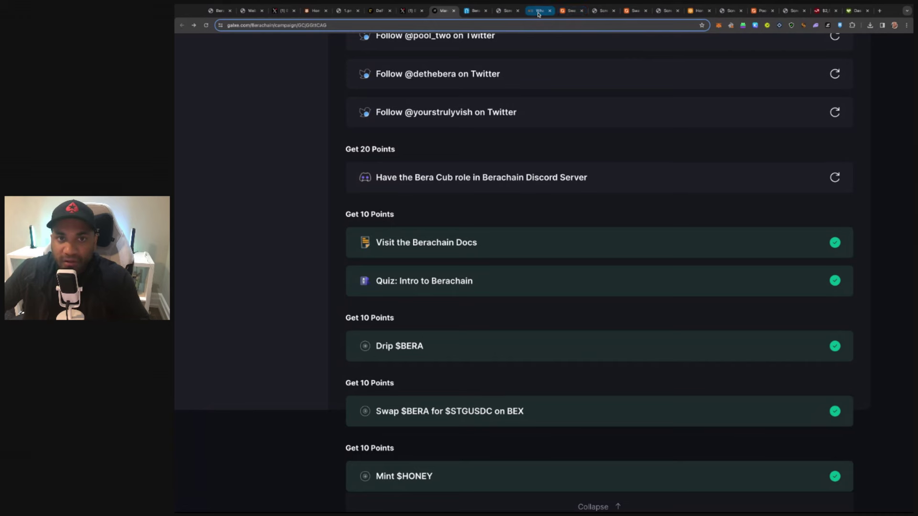
{"action": "left_click", "coordinate": [569, 11]}
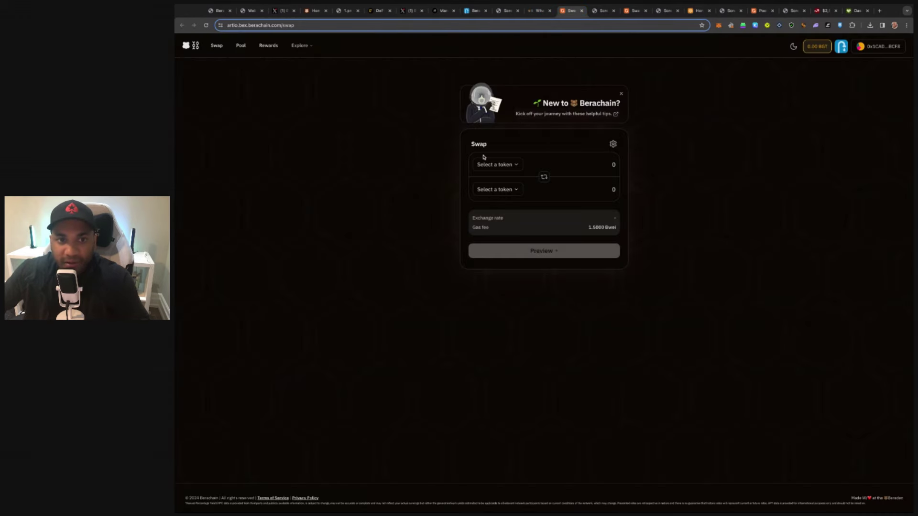
Set up a BEX swap of 0.001 BERA for STGUSDC
{"action": "left_click", "coordinate": [494, 166]}
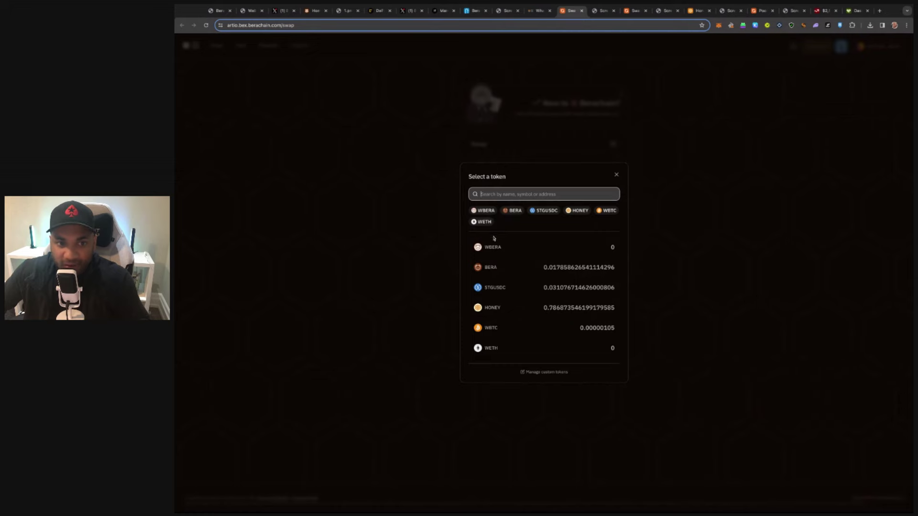
{"action": "left_click", "coordinate": [494, 267]}
{"action": "left_click", "coordinate": [515, 195]}
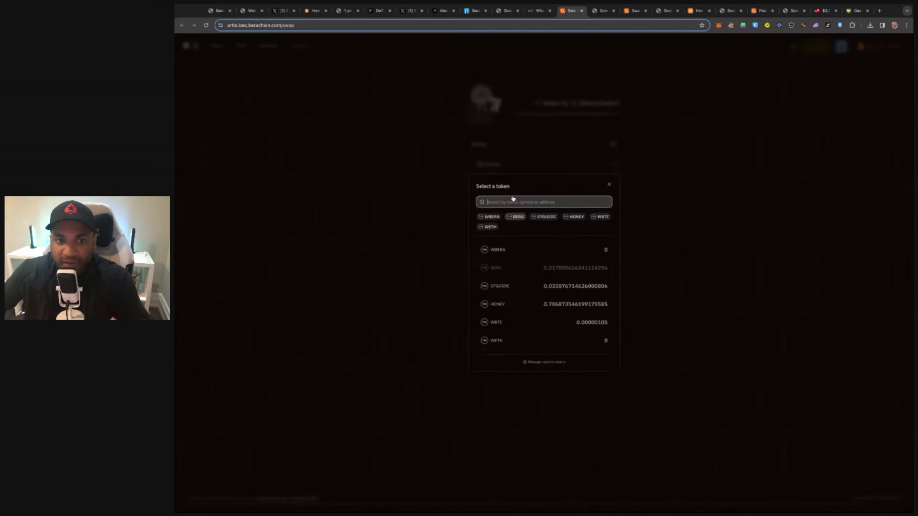
{"action": "left_click", "coordinate": [493, 288]}
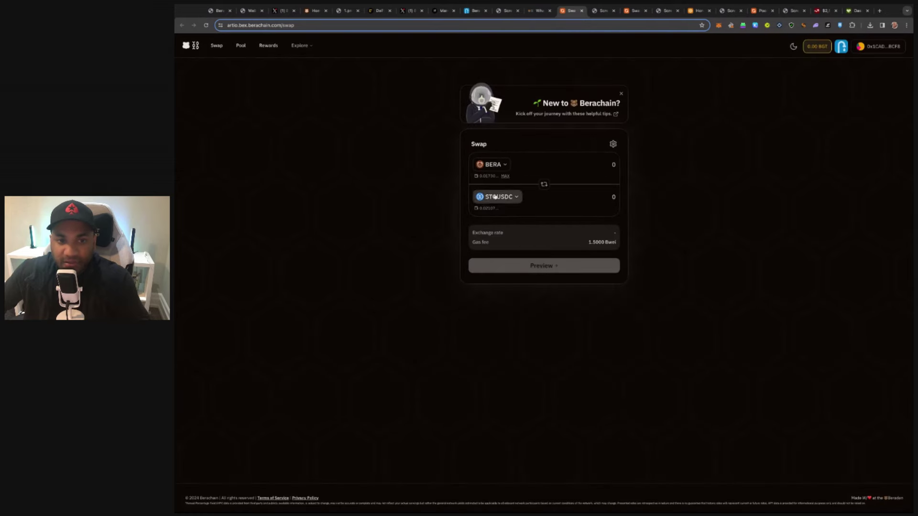
{"action": "left_click", "coordinate": [570, 166]}
{"action": "type", "text": "0.0"}
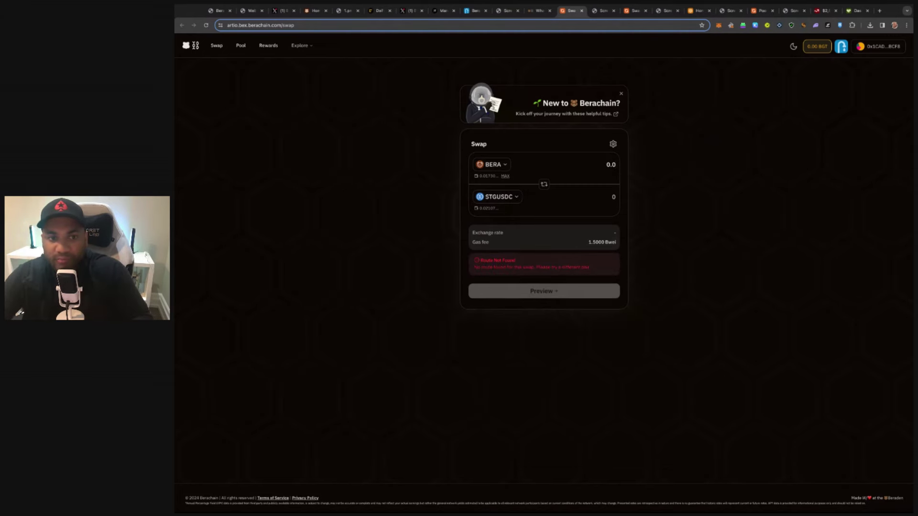
{"action": "type", "text": "01"}
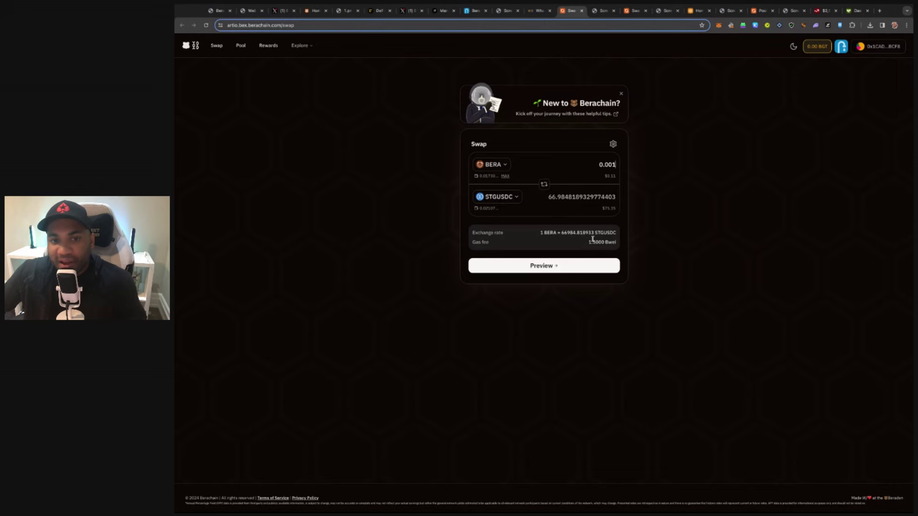
Preview the swap, accept the price change and submit it for wallet approval
{"action": "left_click", "coordinate": [525, 266]}
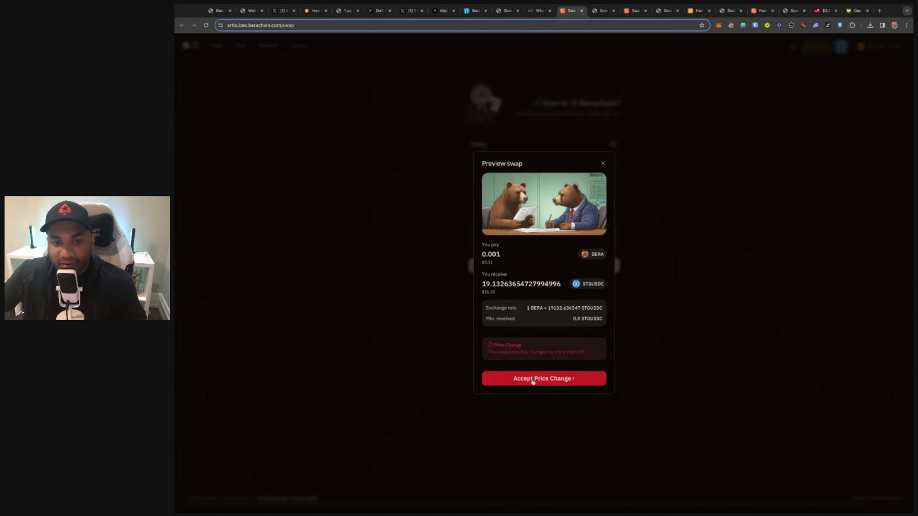
{"action": "left_click", "coordinate": [536, 380]}
{"action": "left_click", "coordinate": [537, 366]}
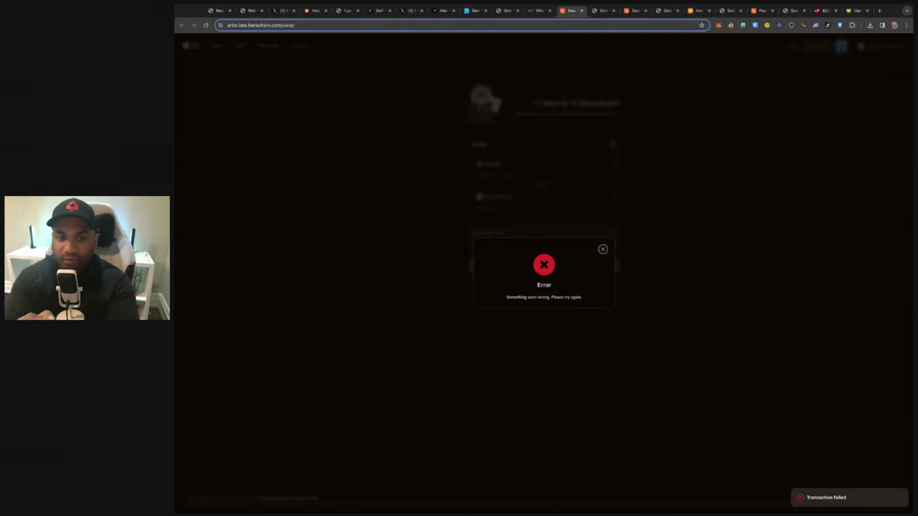
Dismiss the failed-swap error, enlarge the page, check the network-add image, and return to the swap form
{"action": "left_click", "coordinate": [602, 249]}
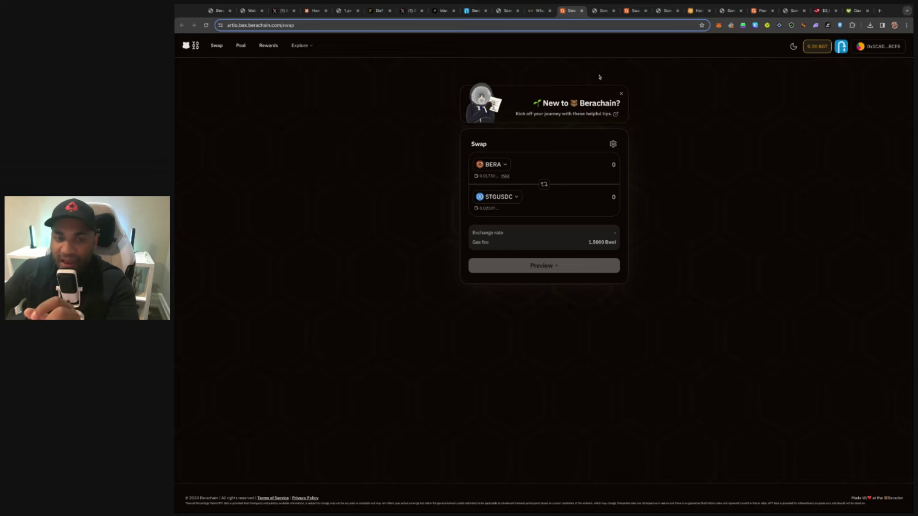
{"action": "key", "text": "ctrl+plus"}
{"action": "left_click", "coordinate": [603, 11]}
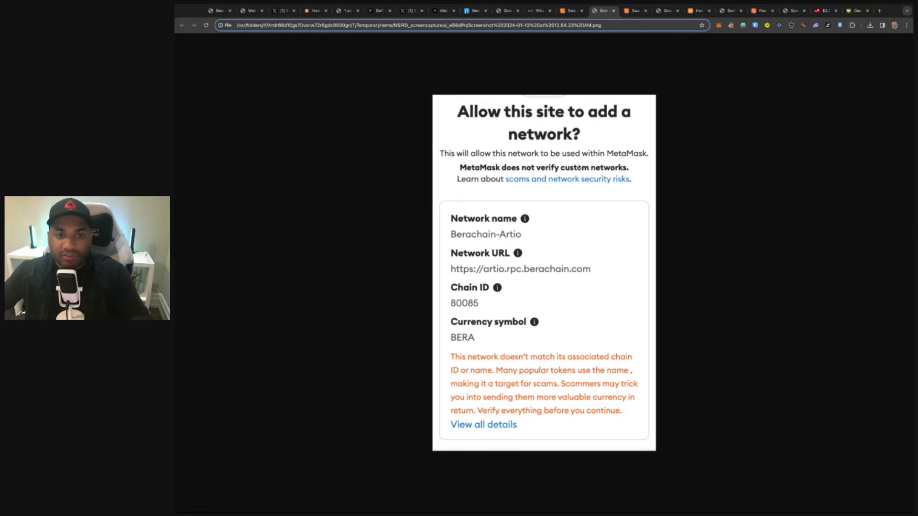
{"action": "left_click", "coordinate": [633, 14]}
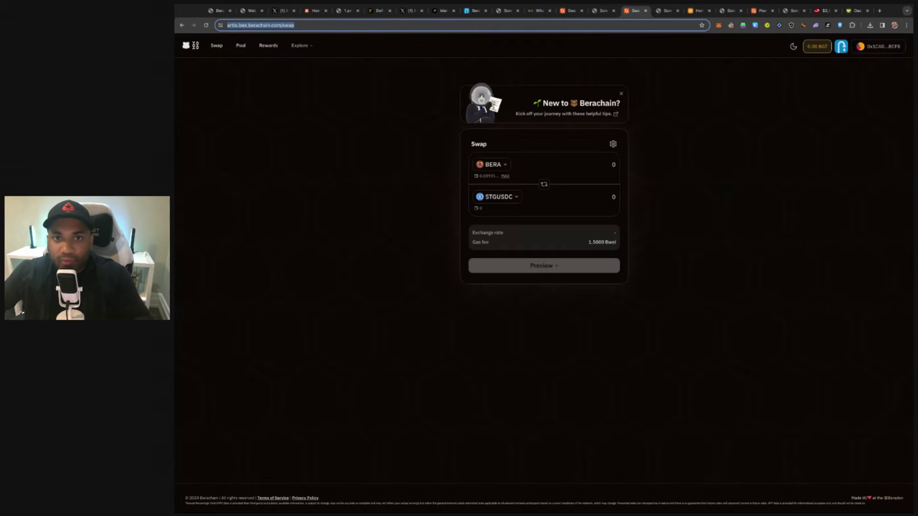
Review the saved 0.01 BERA swap example and the Galxe task list, then go to Honey minting
{"action": "left_click", "coordinate": [667, 13]}
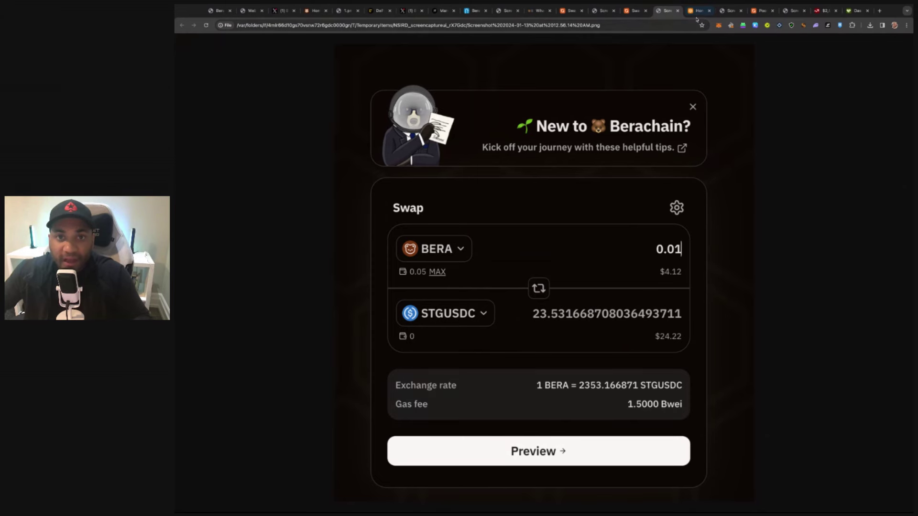
{"action": "left_click", "coordinate": [442, 10]}
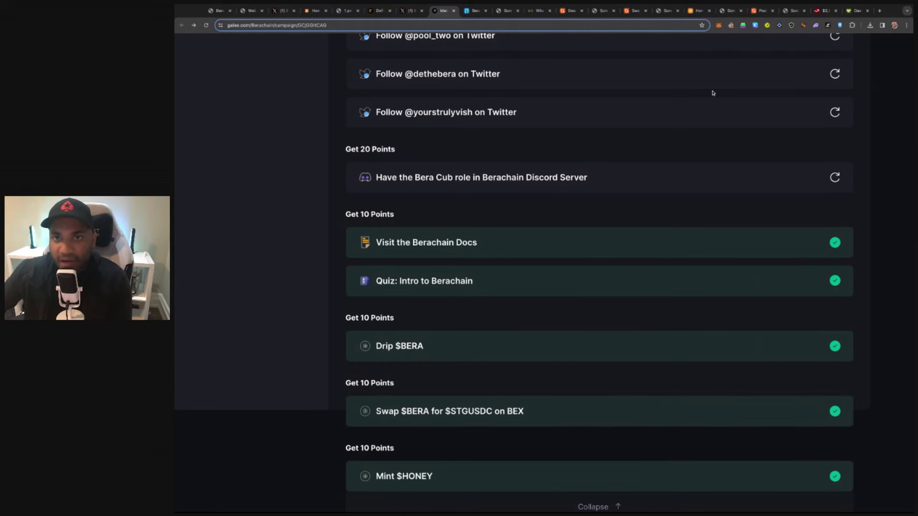
{"action": "left_click", "coordinate": [697, 11]}
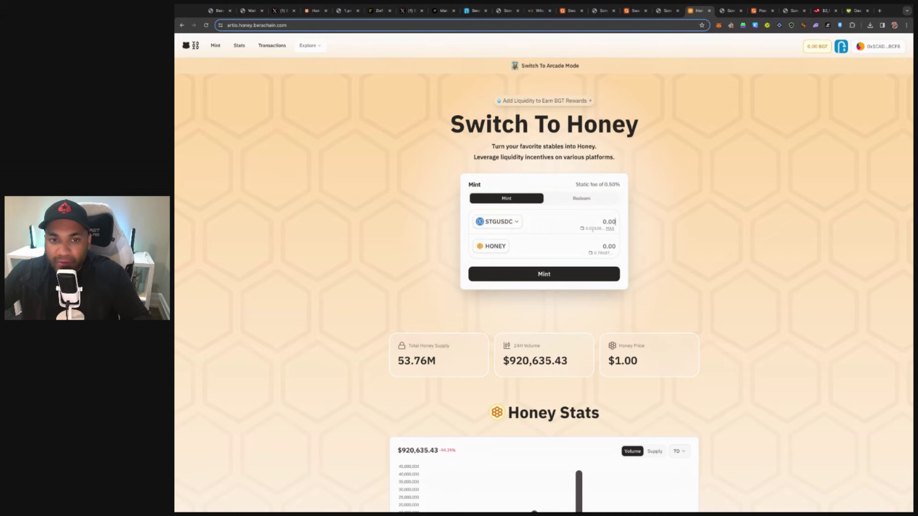
Enter 0.01 STGUSDC to mint 0.00995 HONEY, compare the saved example, then return to Galxe
{"action": "type", "text": "0"}
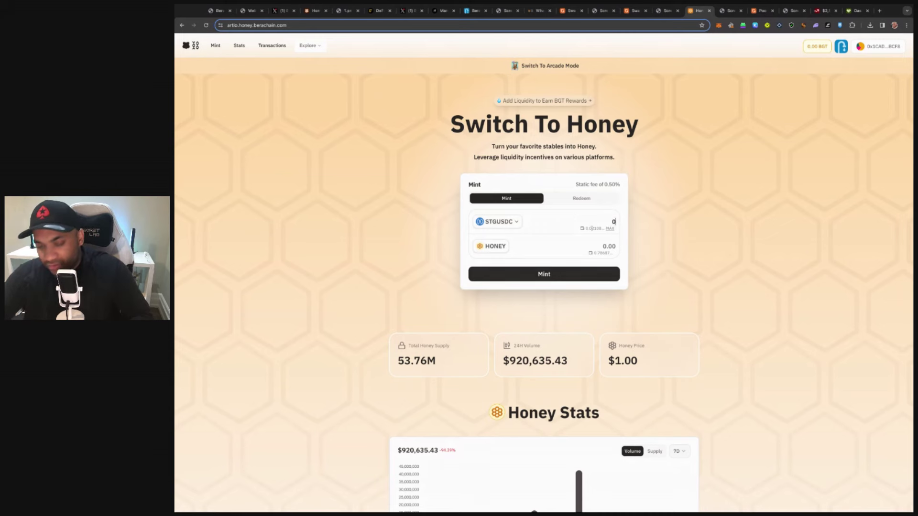
{"action": "type", "text": ".01"}
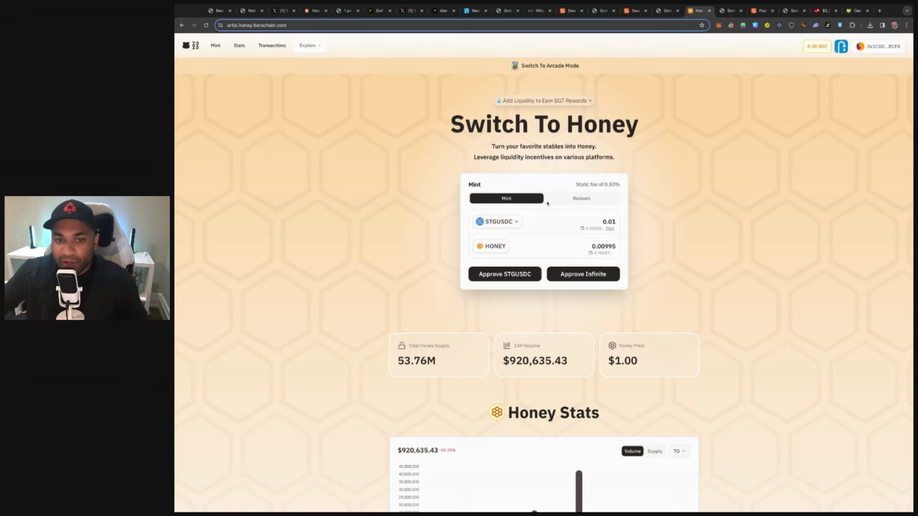
{"action": "scroll", "coordinate": [547, 203], "scroll_direction": "up", "scroll_amount": 3}
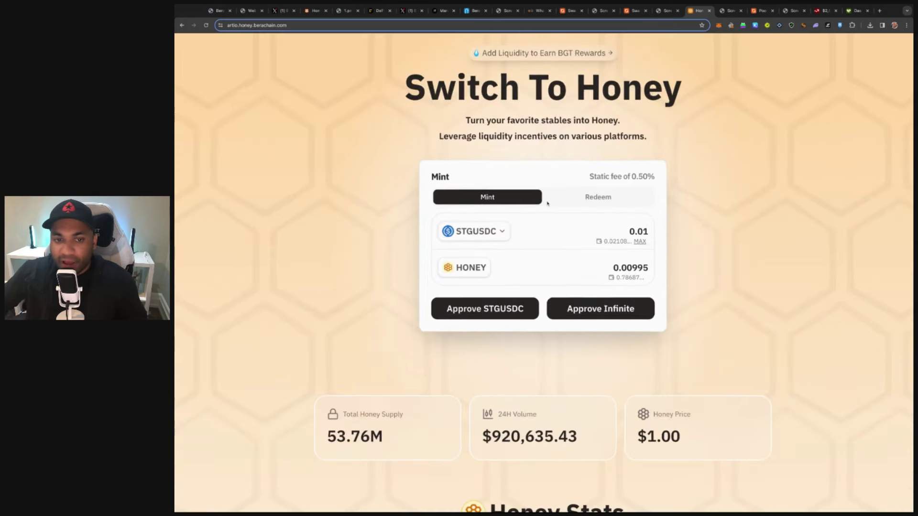
{"action": "left_click", "coordinate": [726, 12]}
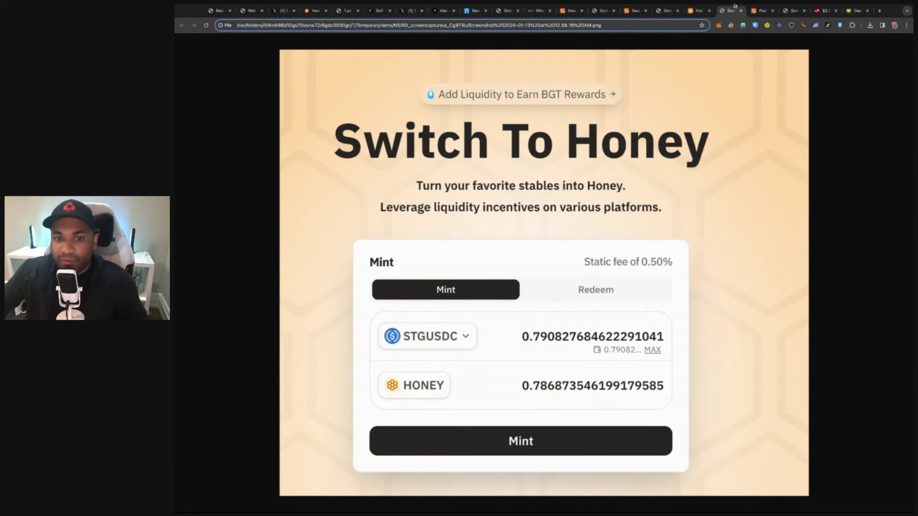
{"action": "left_click", "coordinate": [698, 11]}
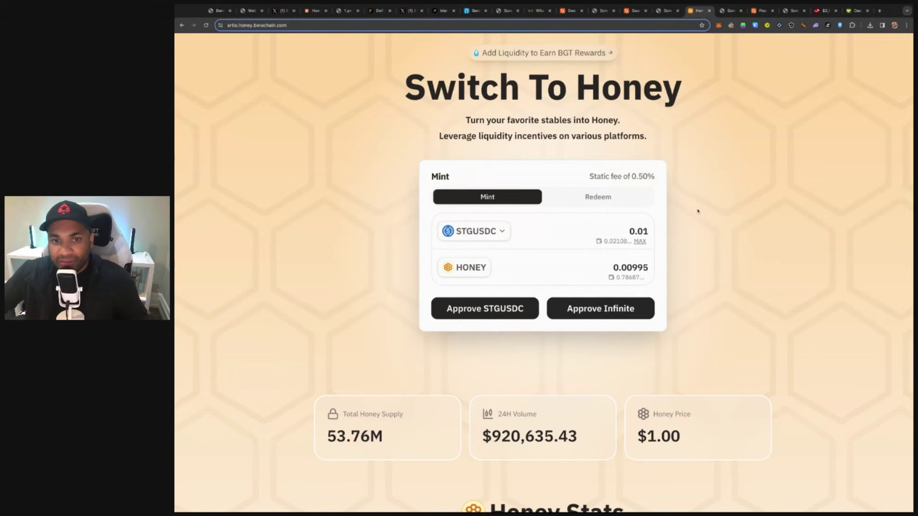
{"action": "left_click", "coordinate": [443, 11]}
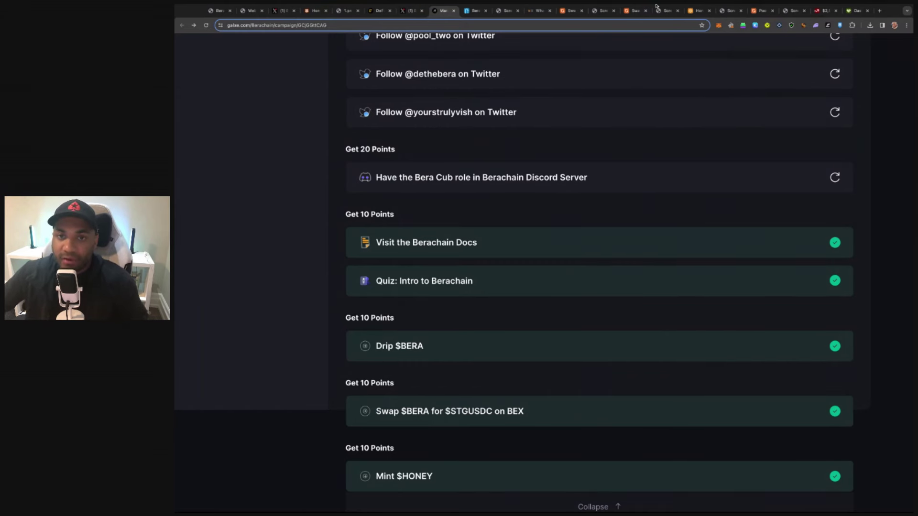
Glance at the Web3 Secret Society image, then return to the Honey page
{"action": "left_click", "coordinate": [248, 10]}
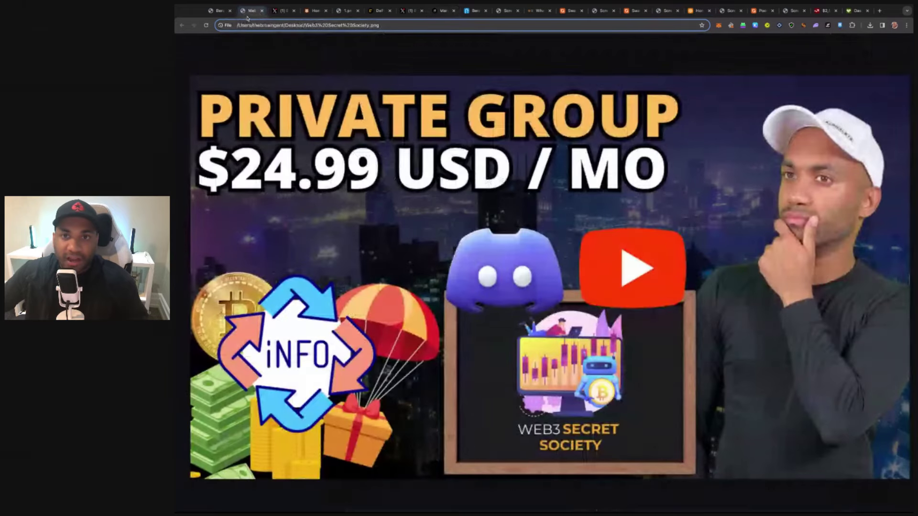
{"action": "left_click", "coordinate": [700, 11]}
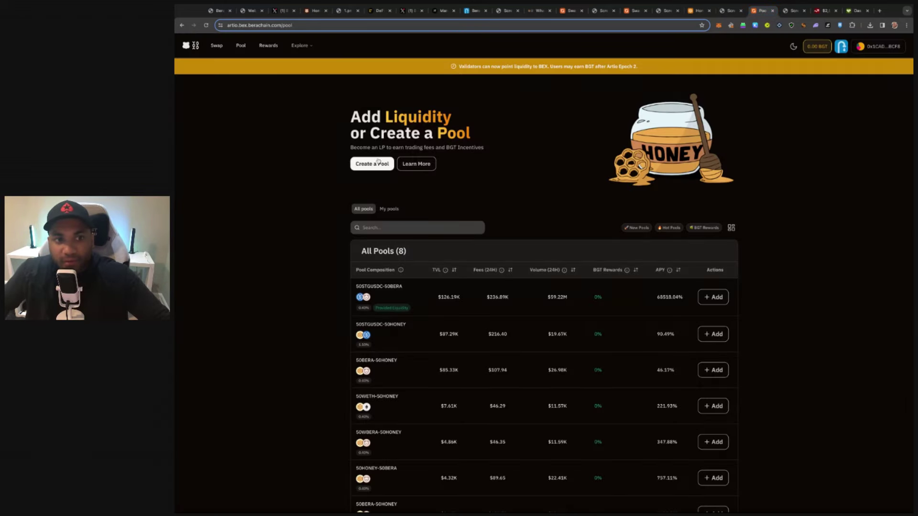
Open the 50STGUSDC-50BERA pool from the BEX pools list
{"action": "left_click", "coordinate": [214, 45]}
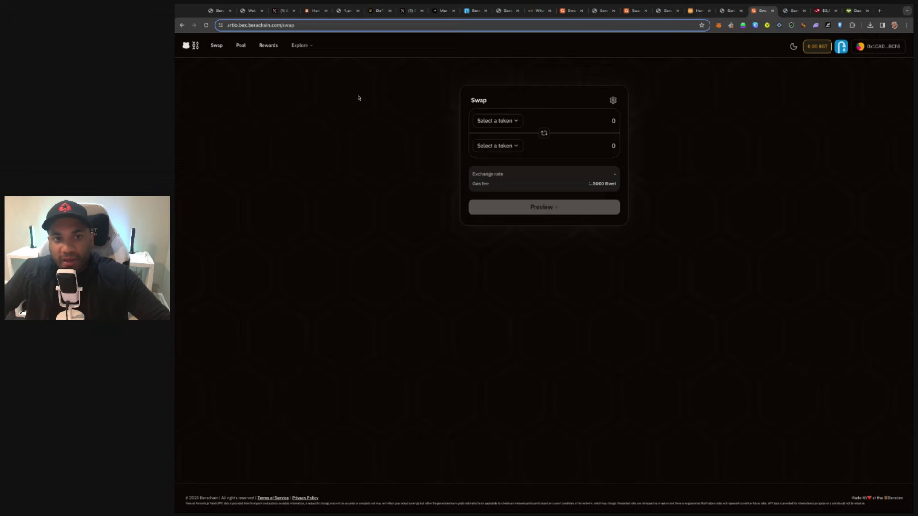
{"action": "left_click", "coordinate": [241, 45]}
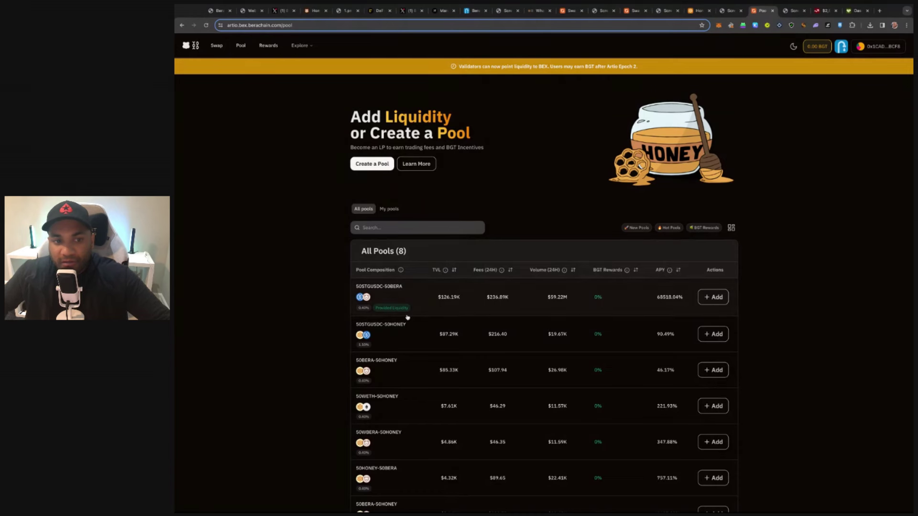
{"action": "triple_click", "coordinate": [352, 290]}
{"action": "left_click", "coordinate": [351, 289]}
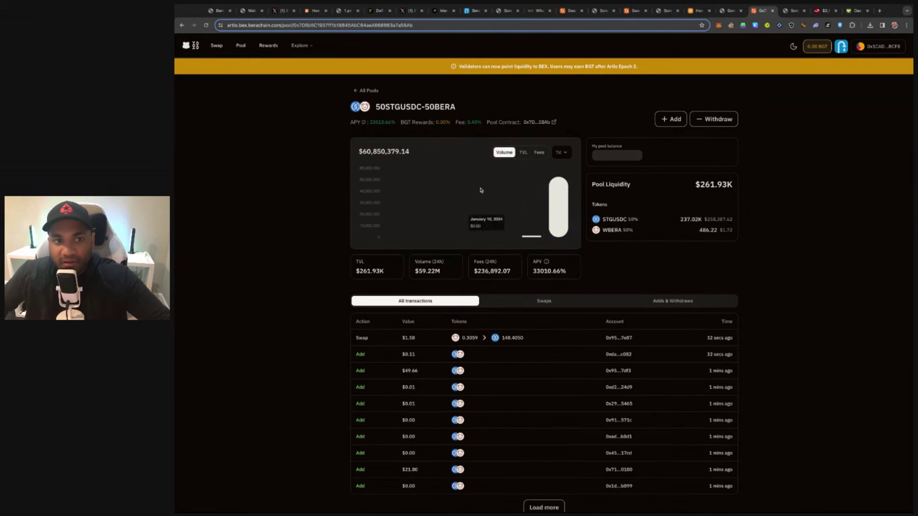
Set up single-token stgUSDC liquidity, check the saved LP confirmation, then go to Berps ETH-USDC
{"action": "left_click", "coordinate": [664, 120]}
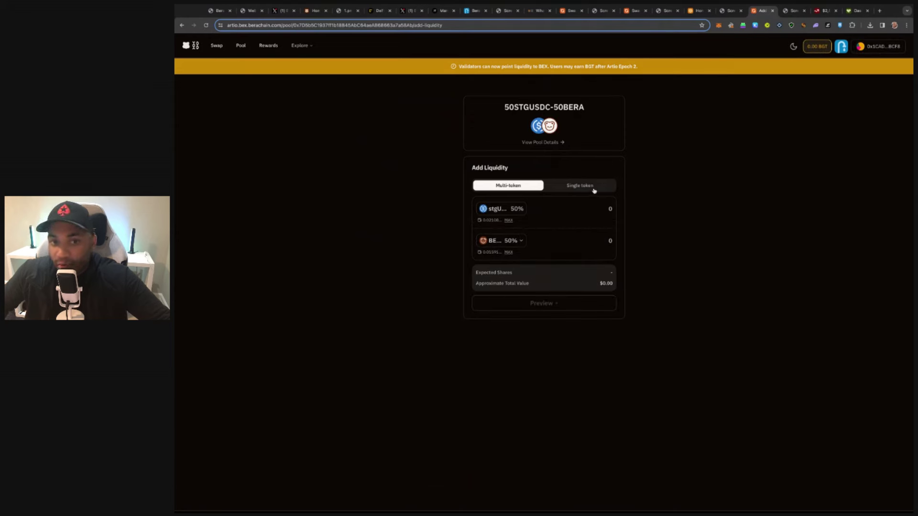
{"action": "left_click", "coordinate": [594, 191]}
{"action": "left_click", "coordinate": [524, 215]}
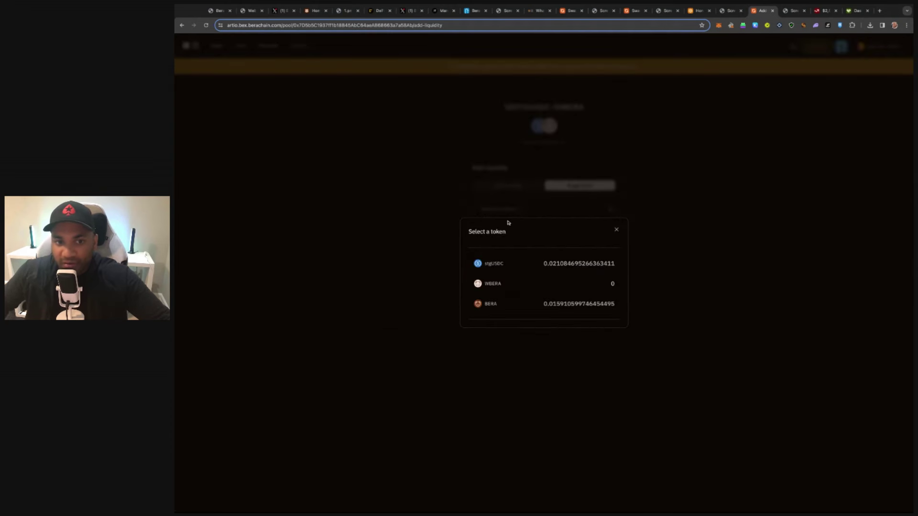
{"action": "left_click", "coordinate": [508, 266]}
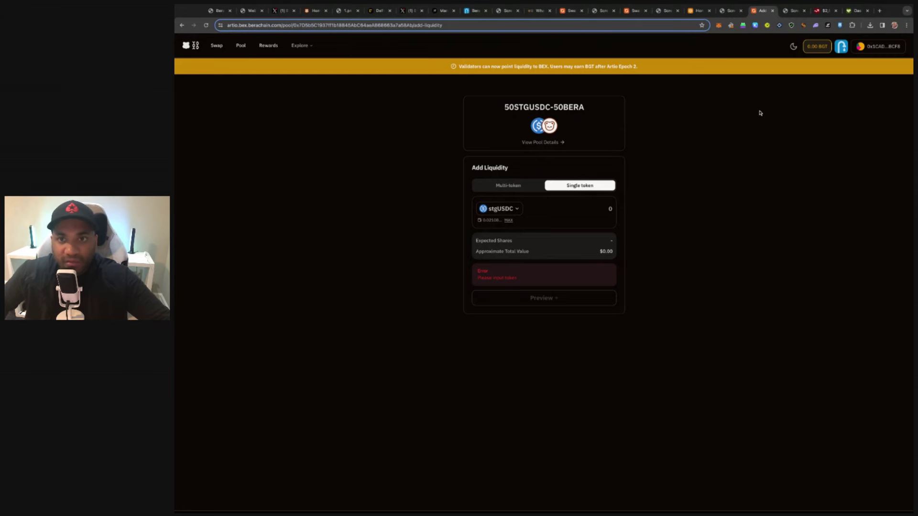
{"action": "left_click", "coordinate": [799, 11]}
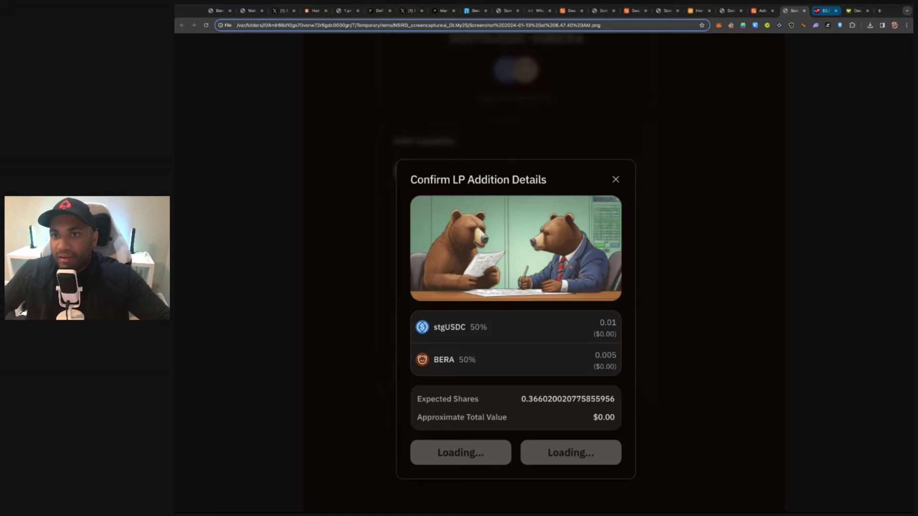
{"action": "left_click", "coordinate": [823, 11]}
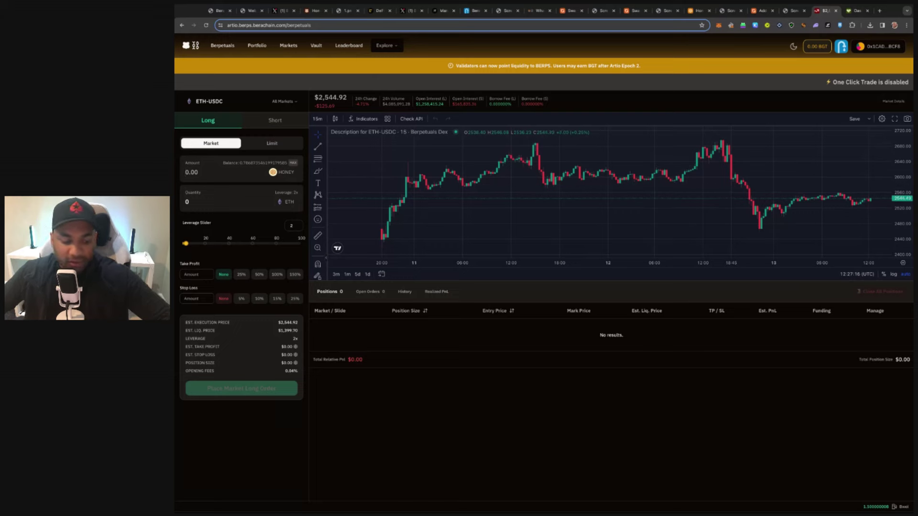
Enter a 10 HONEY amount, switch the ETH-USDC order to Short, then go to the HONEY Vault page
{"action": "type", "text": "10"}
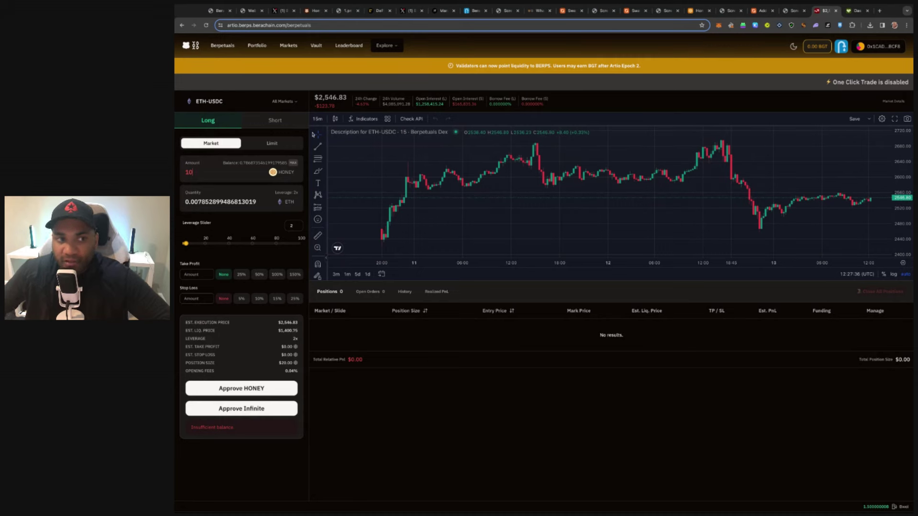
{"action": "left_click", "coordinate": [268, 121]}
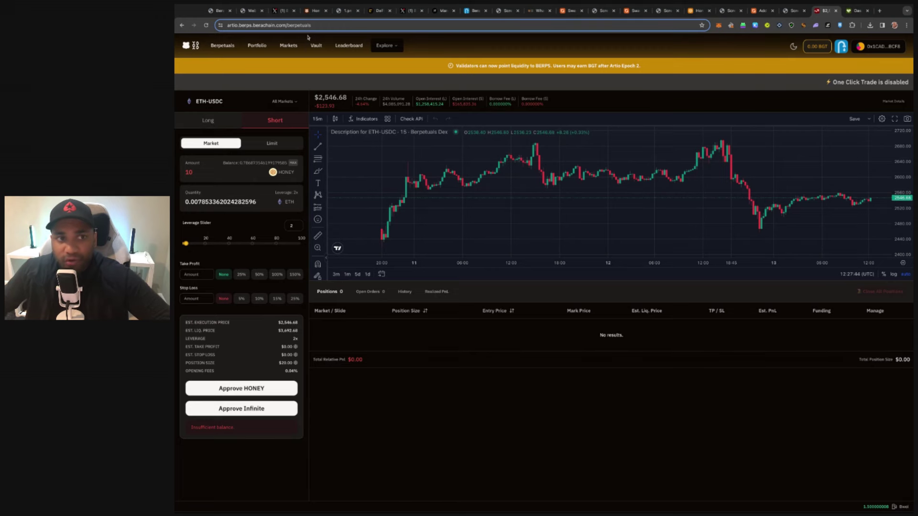
{"action": "left_click", "coordinate": [316, 46]}
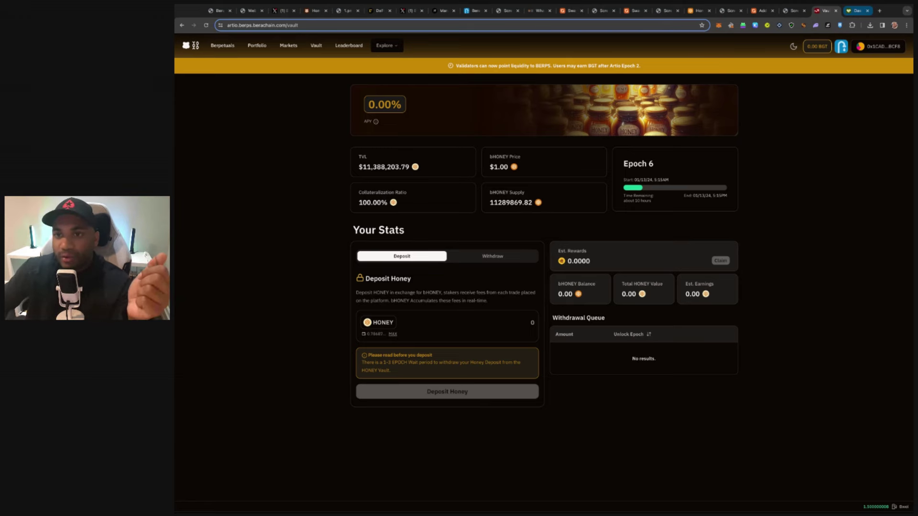
Submit a .2 HONEY supply on the Bend dashboard and close the supply dialogs
{"action": "key", "text": "ctrl+Tab"}
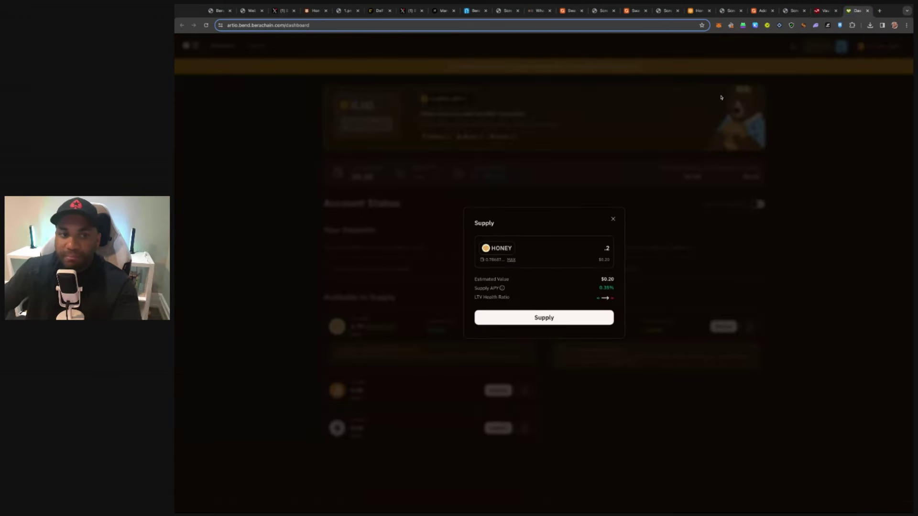
{"action": "left_click", "coordinate": [613, 218]}
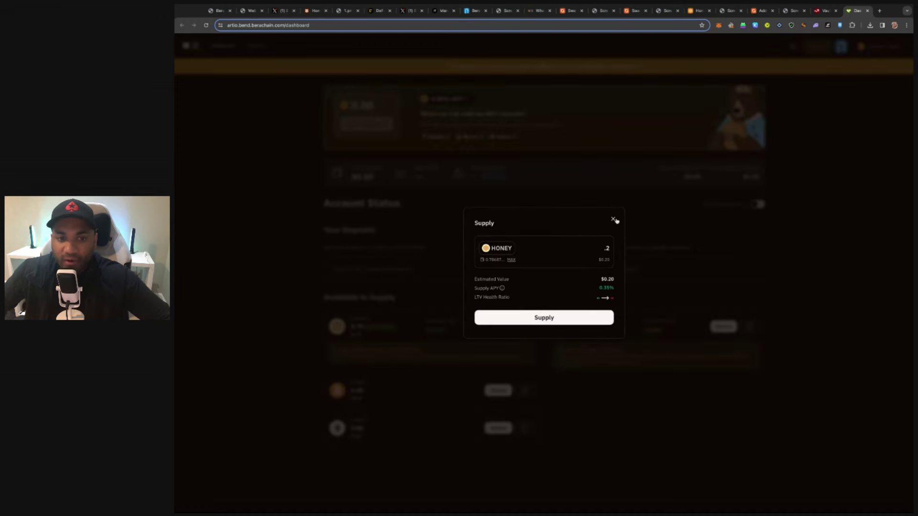
{"action": "left_click", "coordinate": [557, 319]}
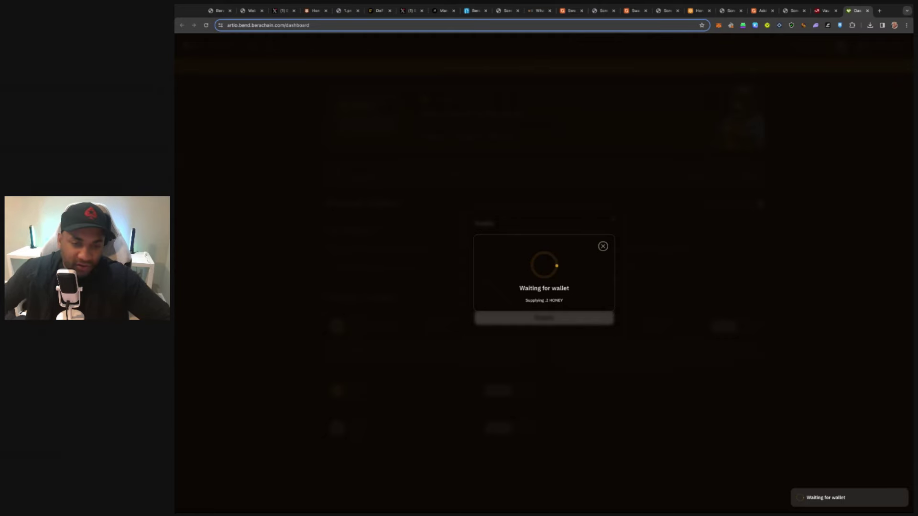
{"action": "left_click", "coordinate": [602, 237]}
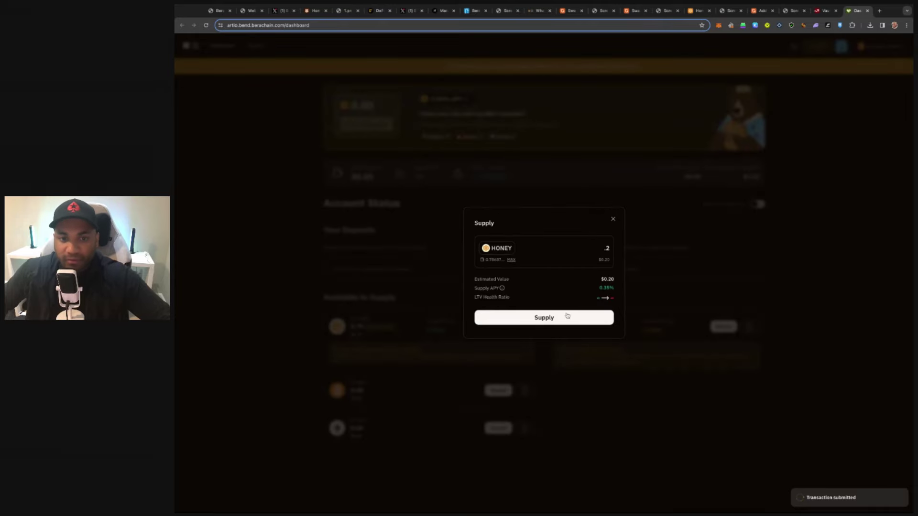
{"action": "left_click", "coordinate": [612, 219]}
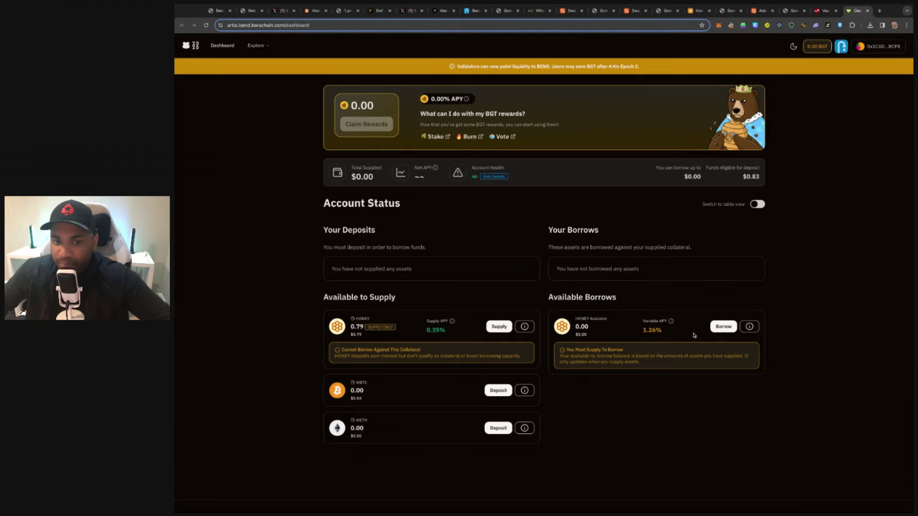
Try borrowing HONEY and dismiss the resulting error message
{"action": "scroll", "coordinate": [607, 328], "scroll_direction": "up", "scroll_amount": 3}
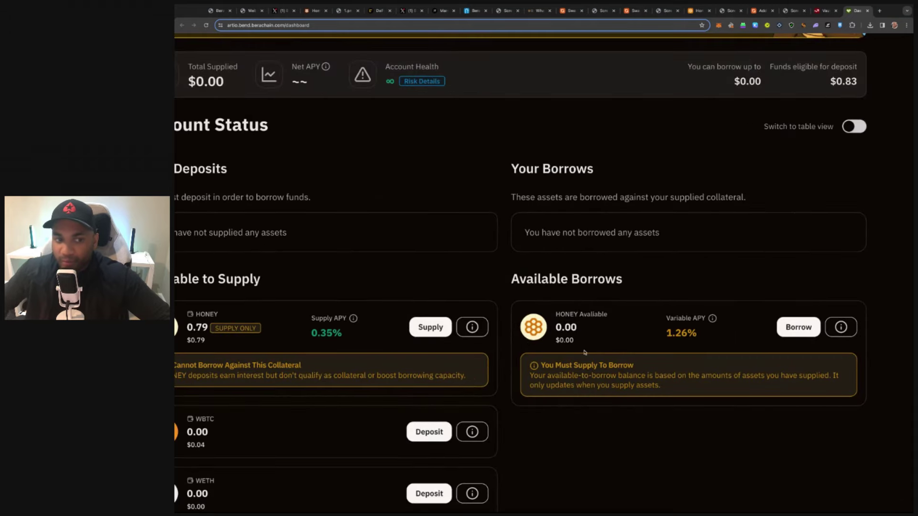
{"action": "scroll", "coordinate": [557, 340], "scroll_direction": "left", "scroll_amount": 3}
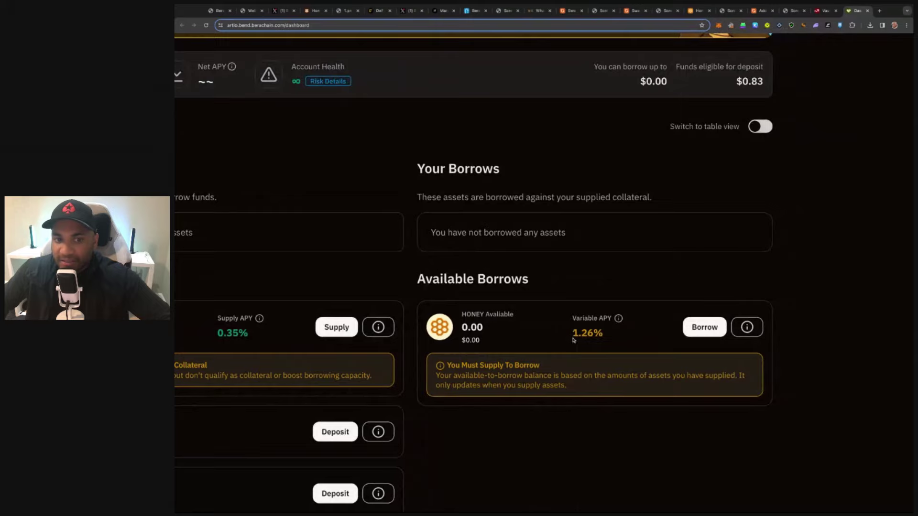
{"action": "scroll", "coordinate": [583, 339], "scroll_direction": "right", "scroll_amount": 5}
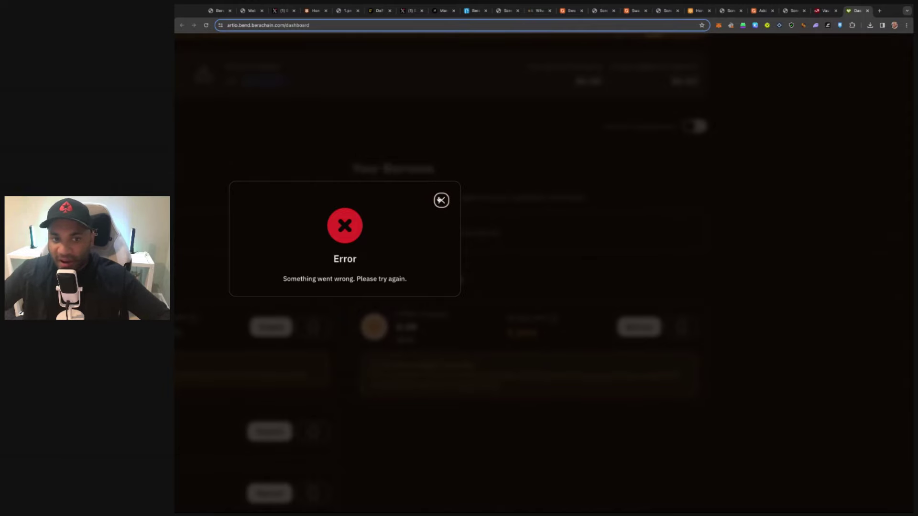
{"action": "left_click", "coordinate": [440, 200]}
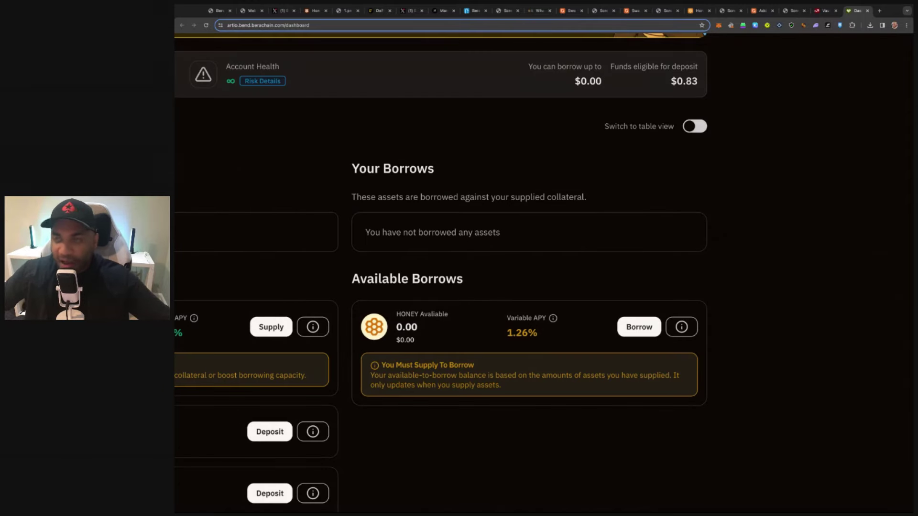
{"action": "scroll", "coordinate": [425, 327], "scroll_direction": "left", "scroll_amount": 5}
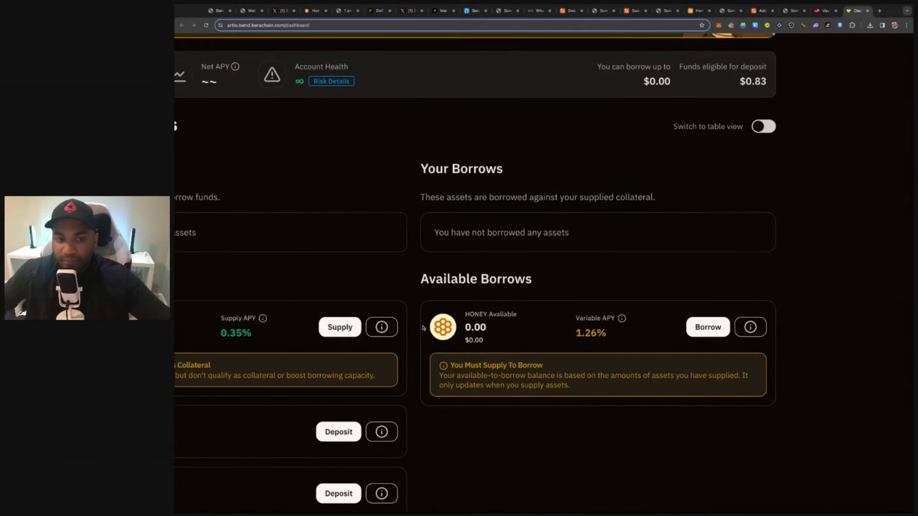
{"action": "scroll", "coordinate": [424, 328], "scroll_direction": "left", "scroll_amount": 1}
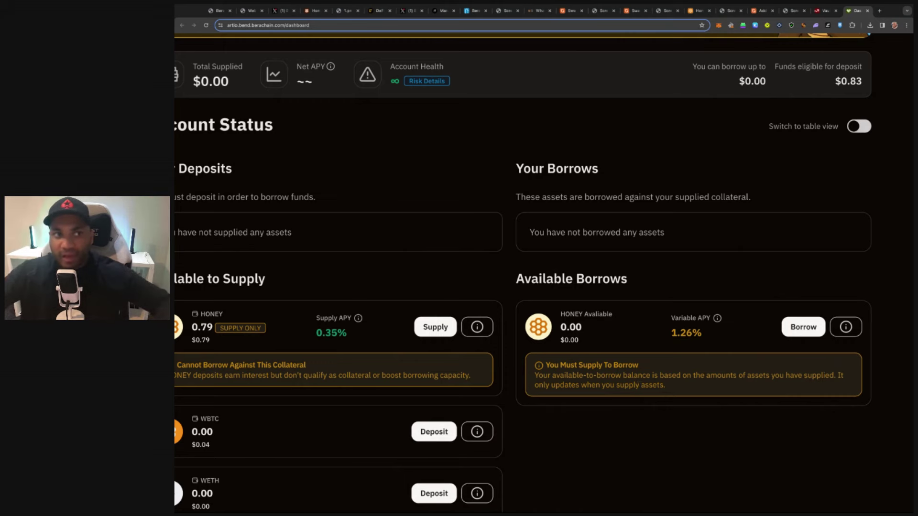
Show the BeraChain.png promo image, glance at the Web3 Secret Society image, then return to it
{"action": "left_click", "coordinate": [223, 14]}
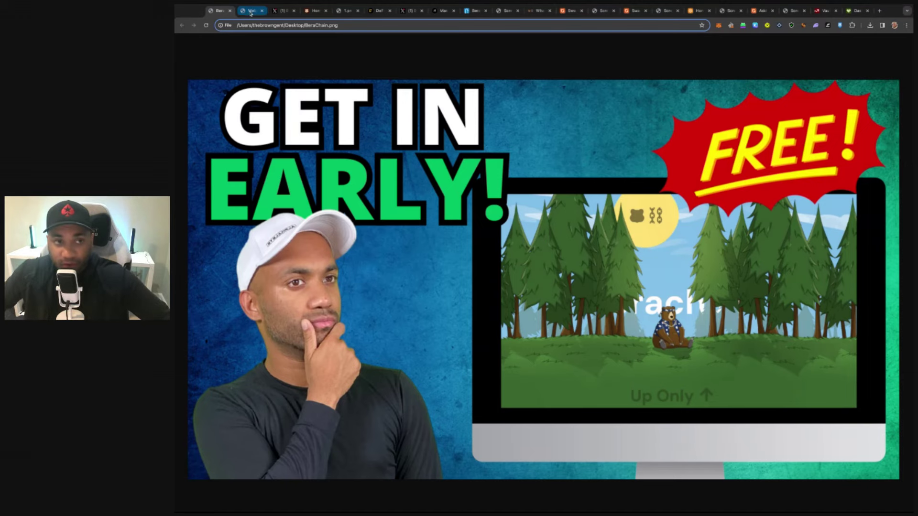
{"action": "left_click", "coordinate": [250, 11]}
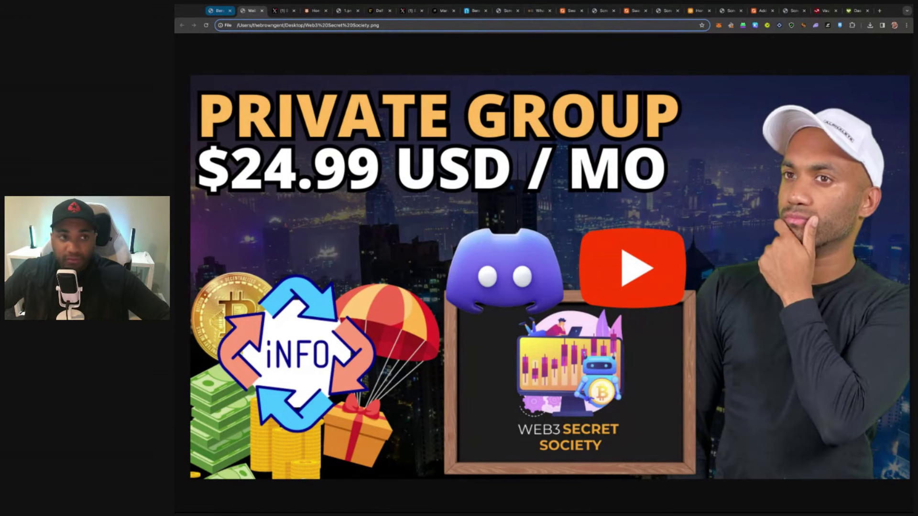
{"action": "left_click", "coordinate": [218, 10]}
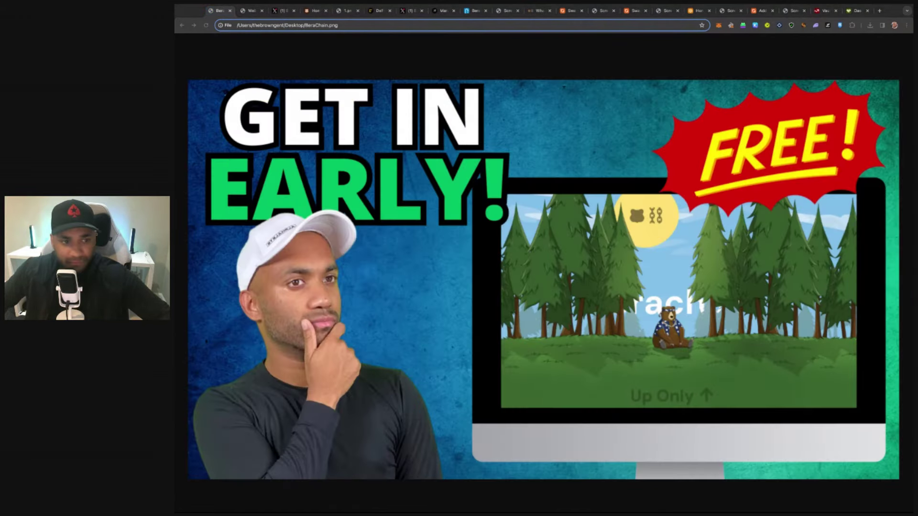